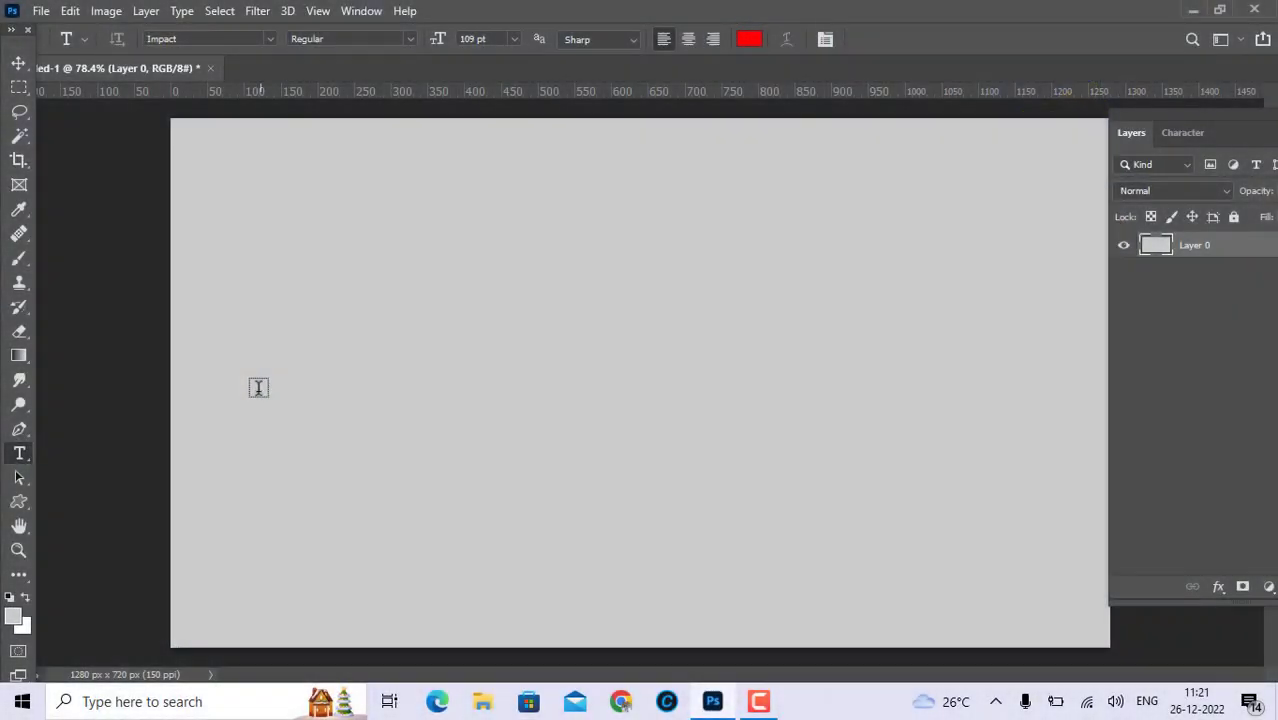
Step: Add 'PAPER CUT' in red Impact as a committed text layer named 'paper cut'
left_click(260, 388)
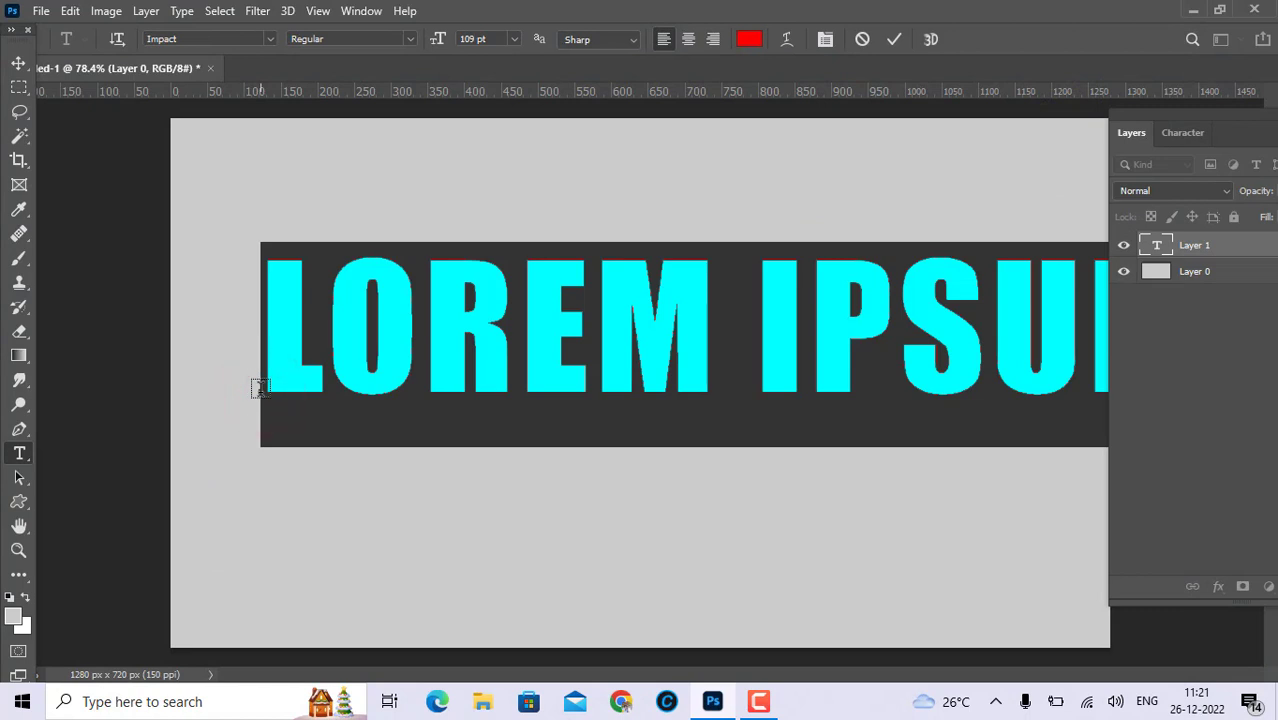
key("BackSpace")
type("P")
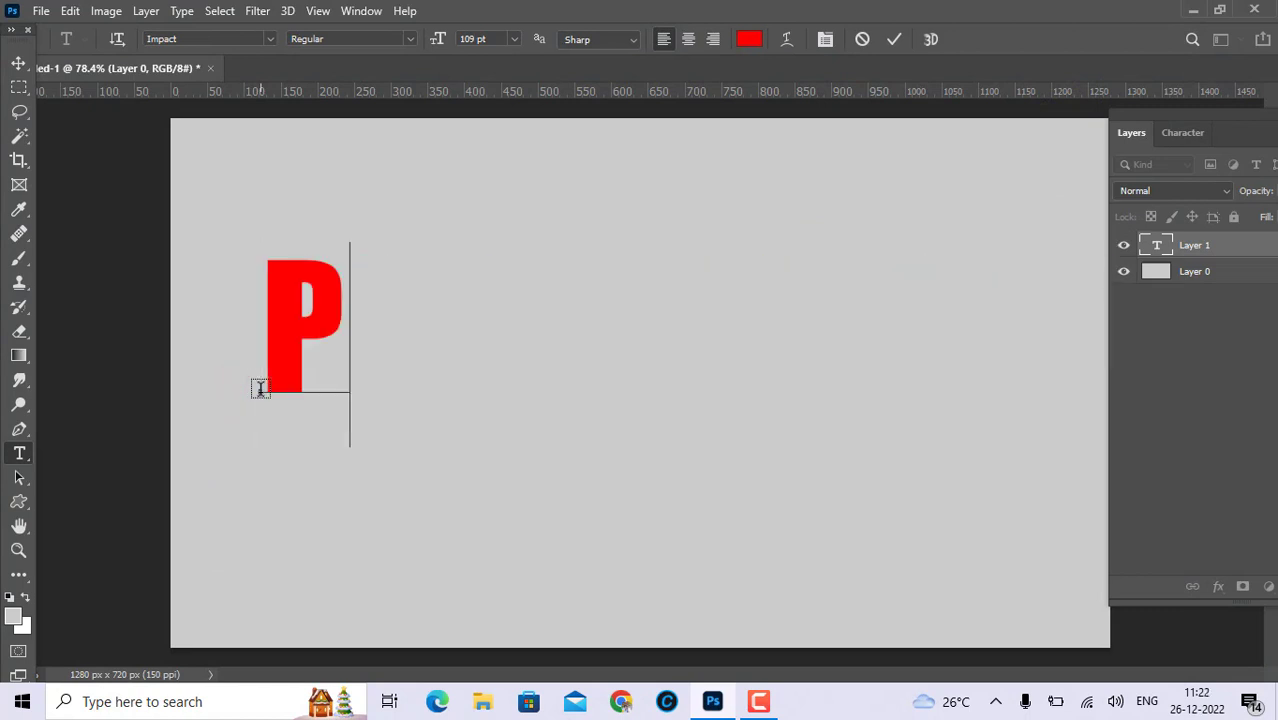
type("APER")
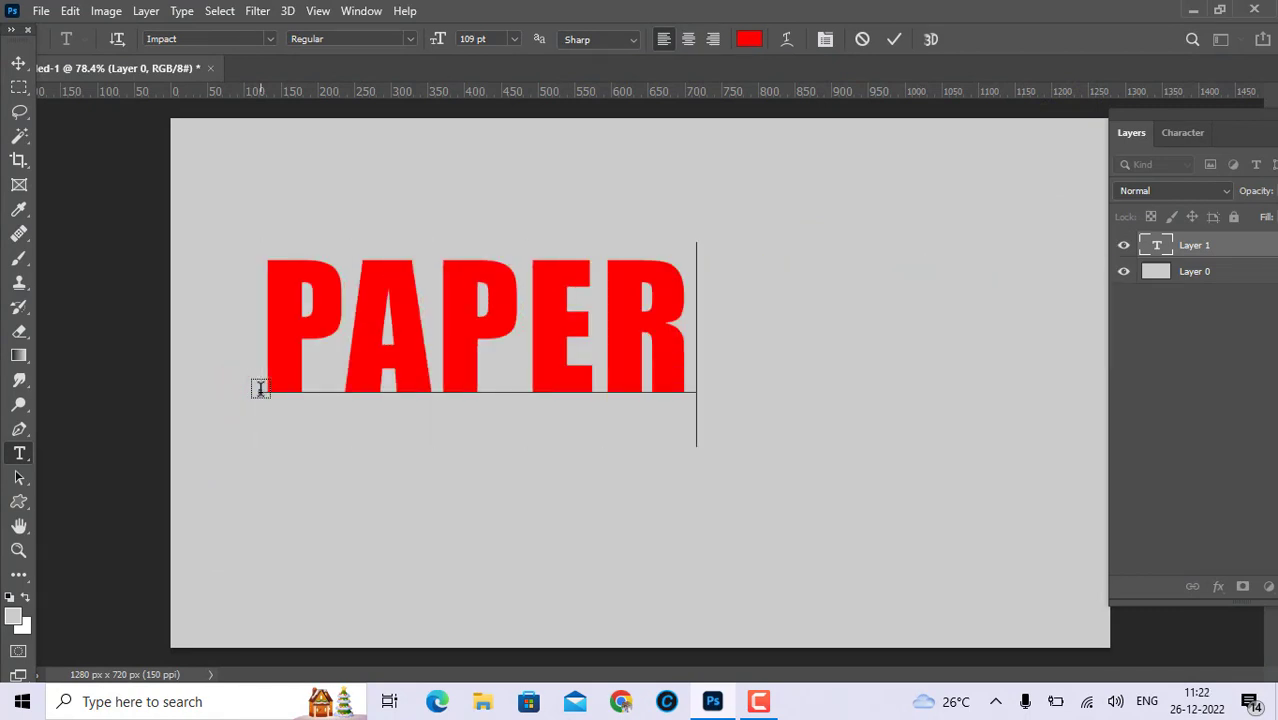
type(" CU")
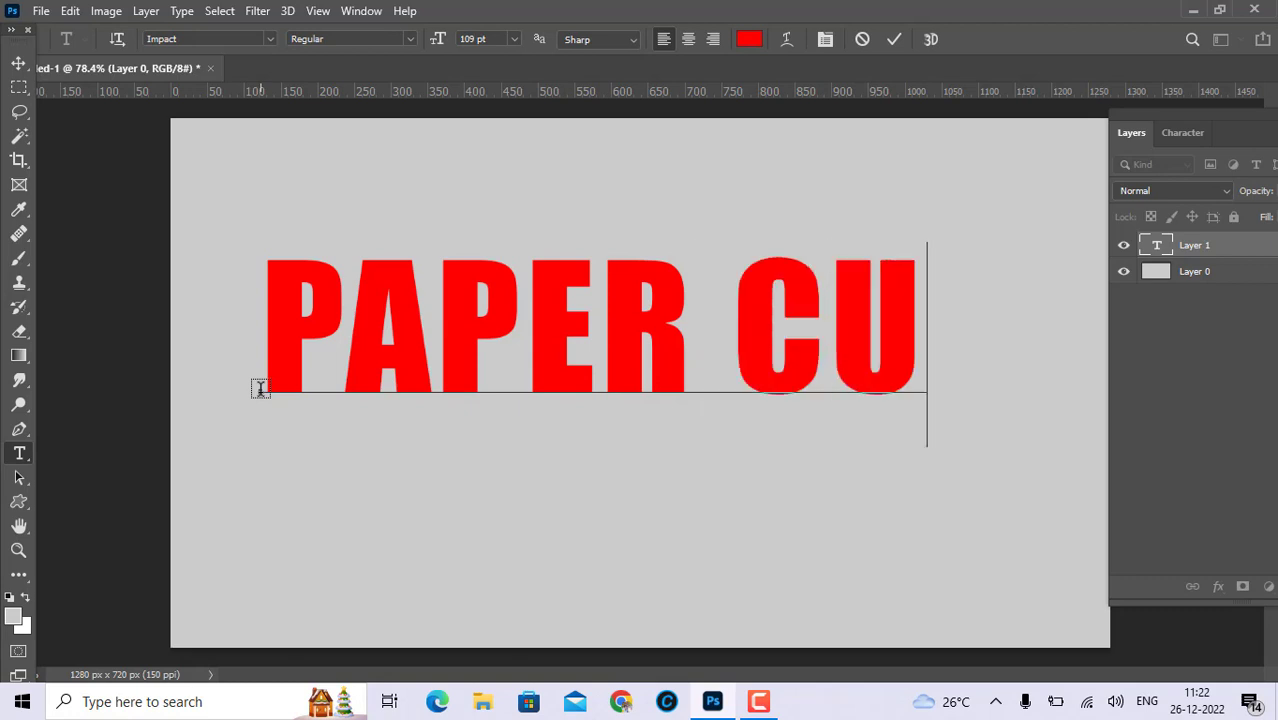
type("T")
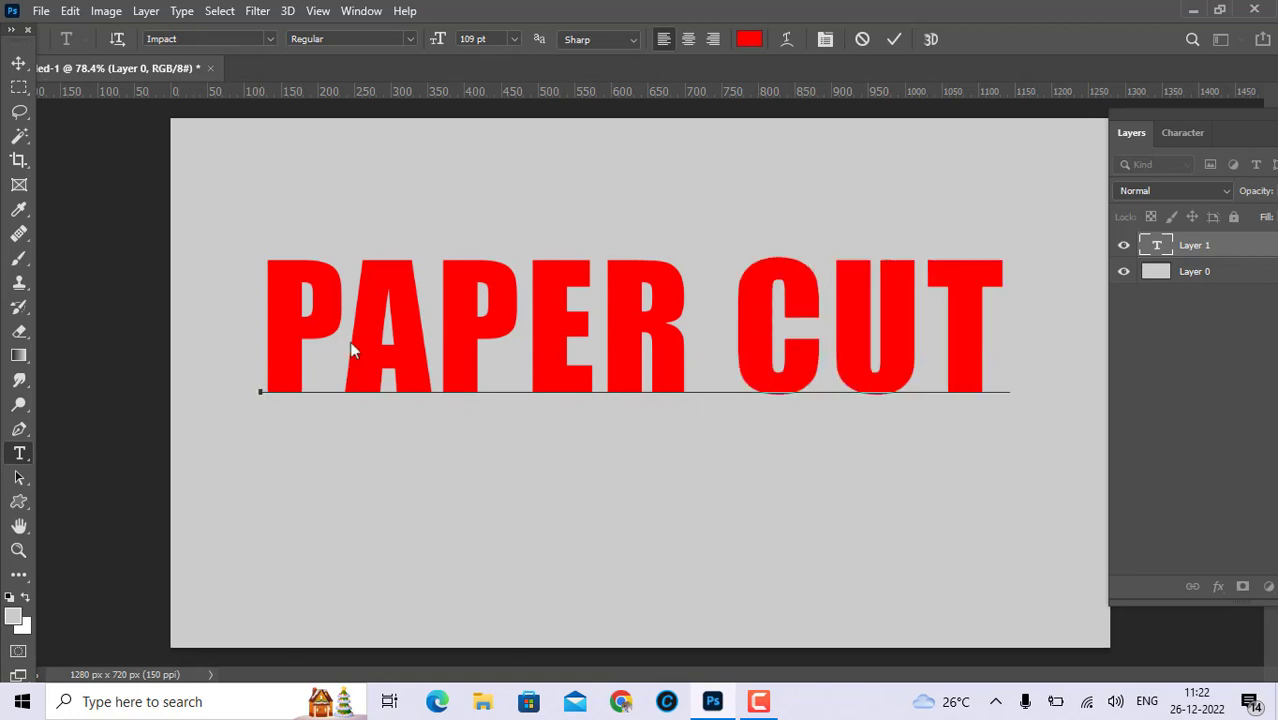
left_click(893, 40)
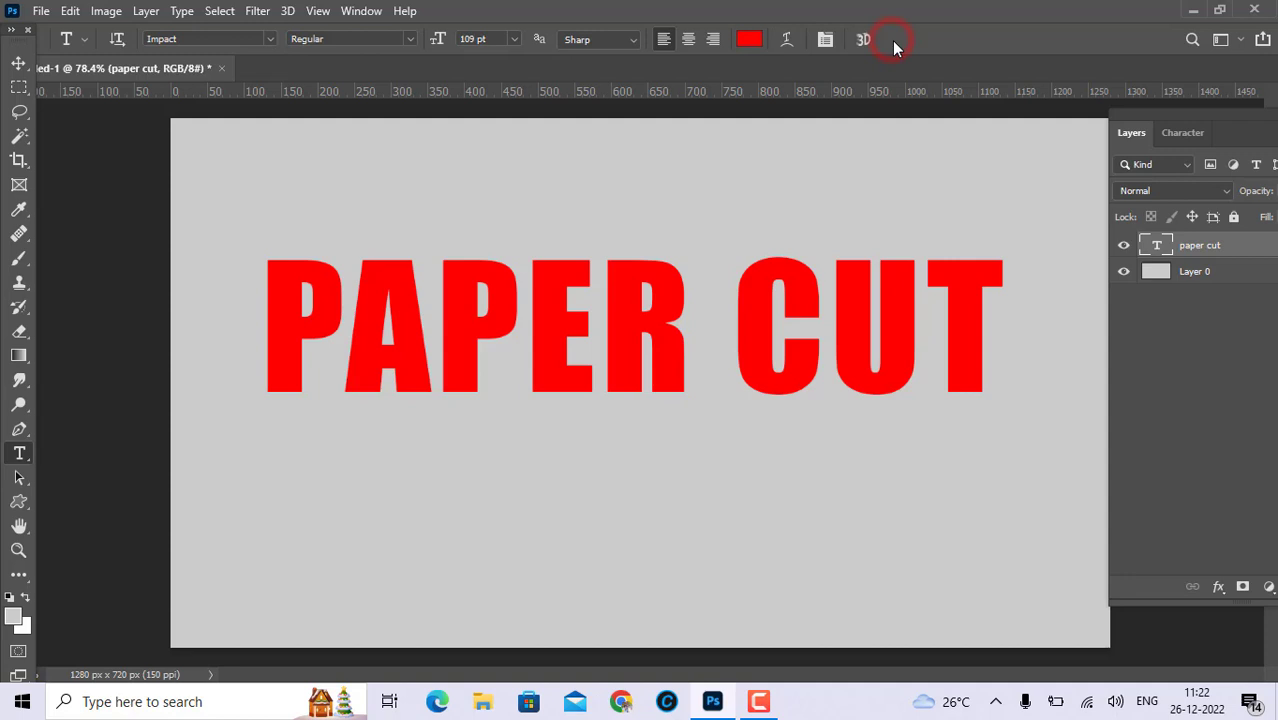
Step: Resize the PAPER CUT text to 91 pt
double_click(1160, 247)
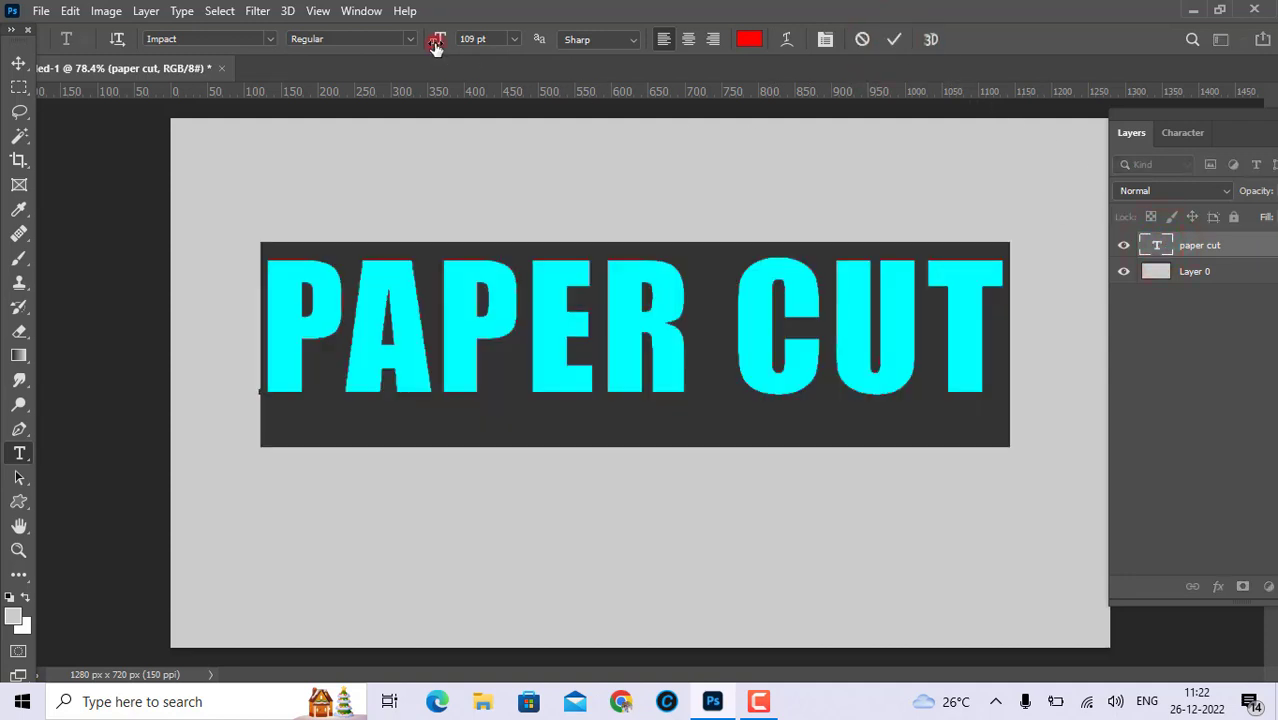
left_click_drag(435, 45, 420, 47)
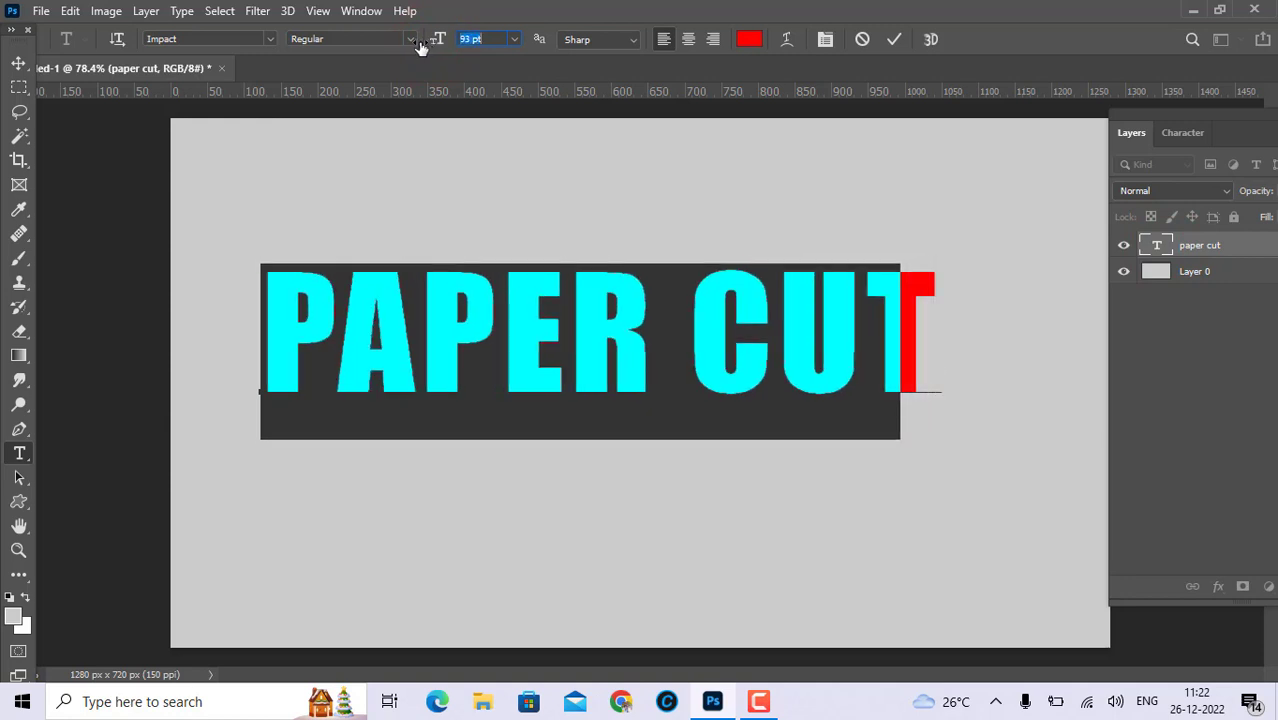
left_click_drag(420, 47, 417, 46)
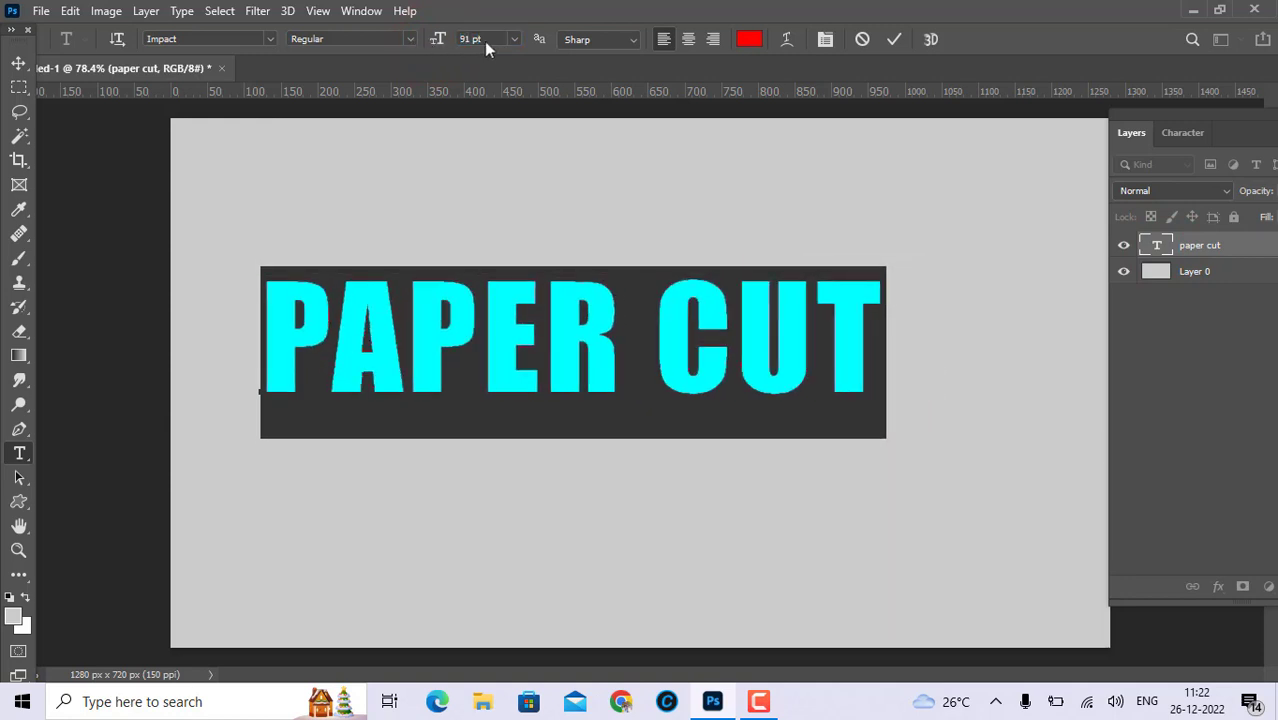
left_click(893, 39)
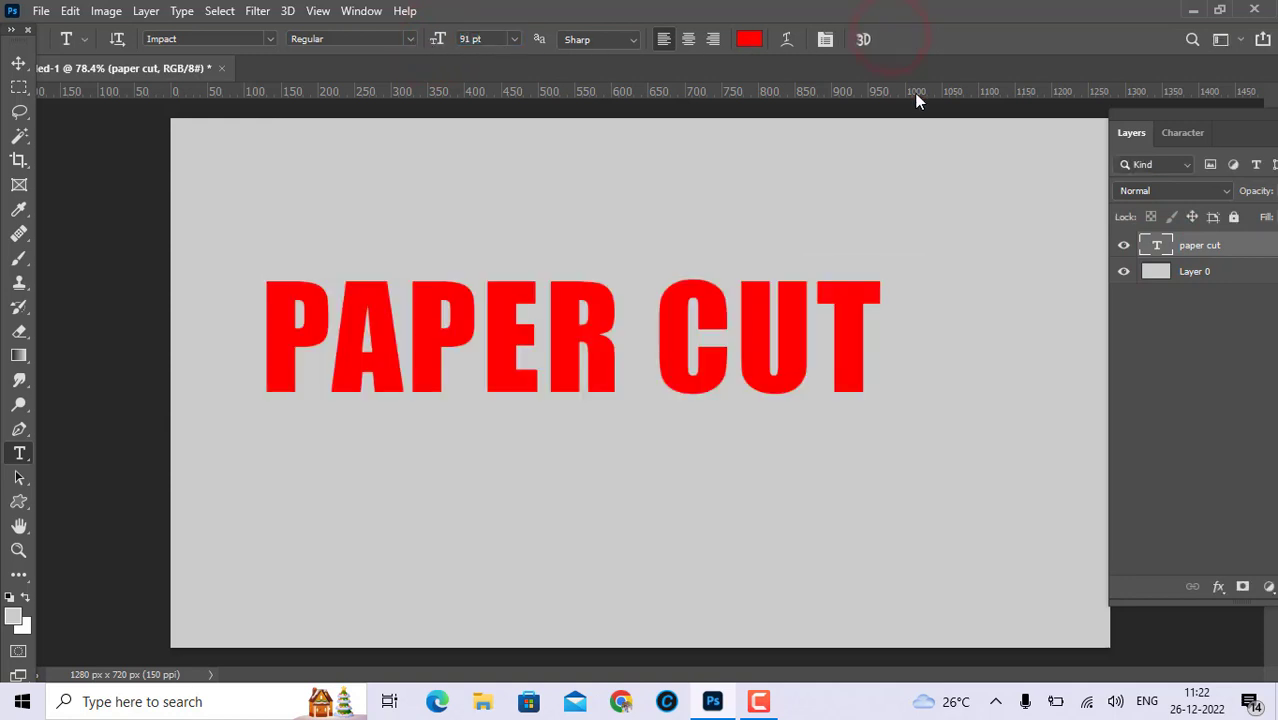
Step: Centre the text horizontally and vertically on the canvas
key("ctrl+a")
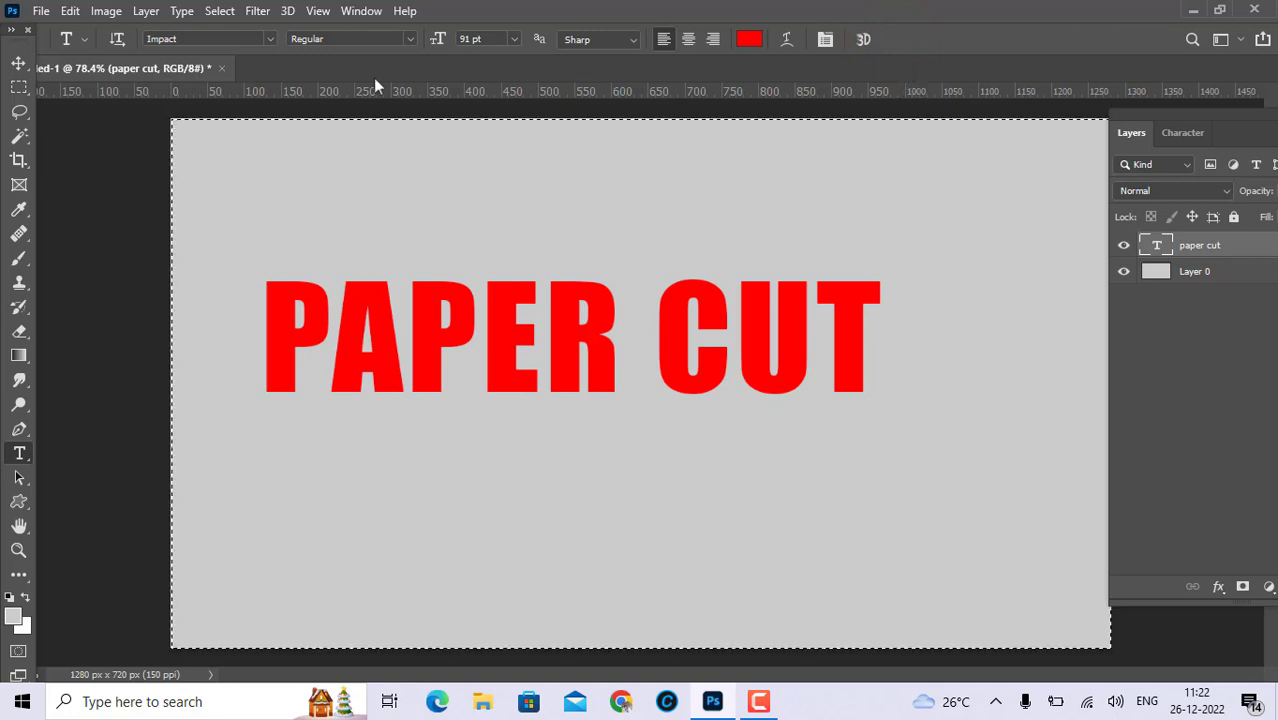
left_click(18, 63)
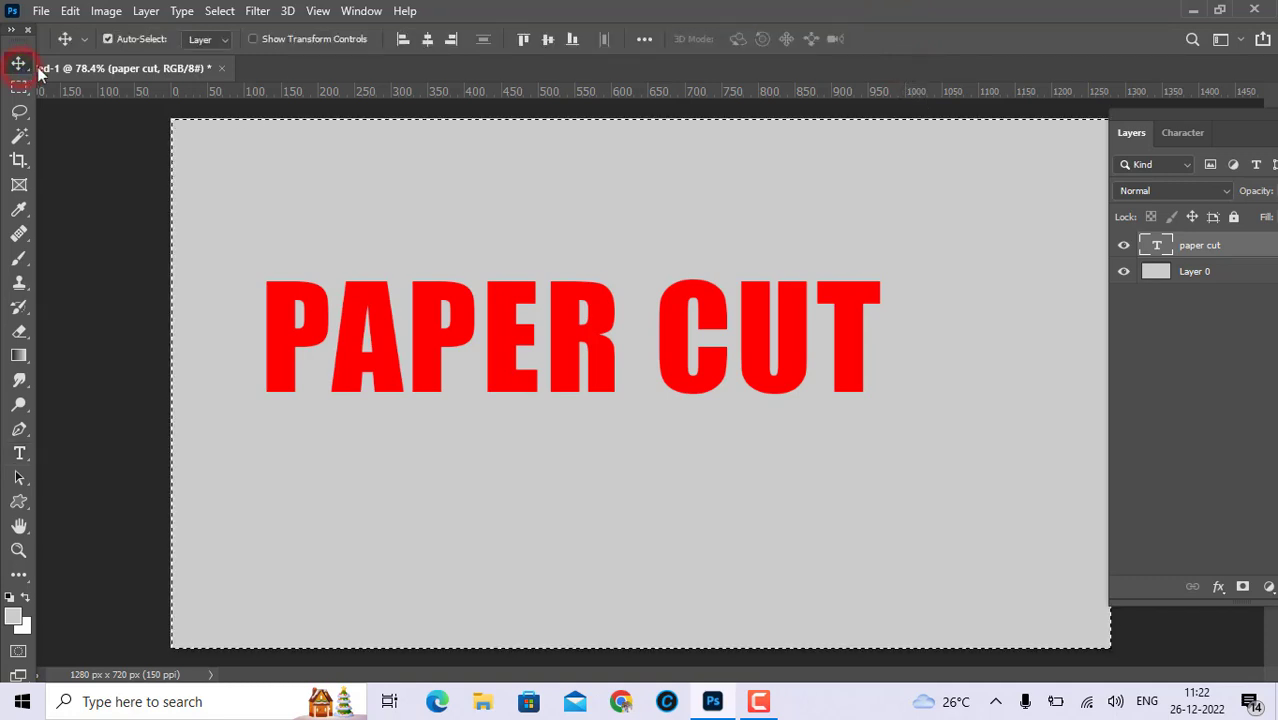
left_click(427, 42)
left_click(546, 42)
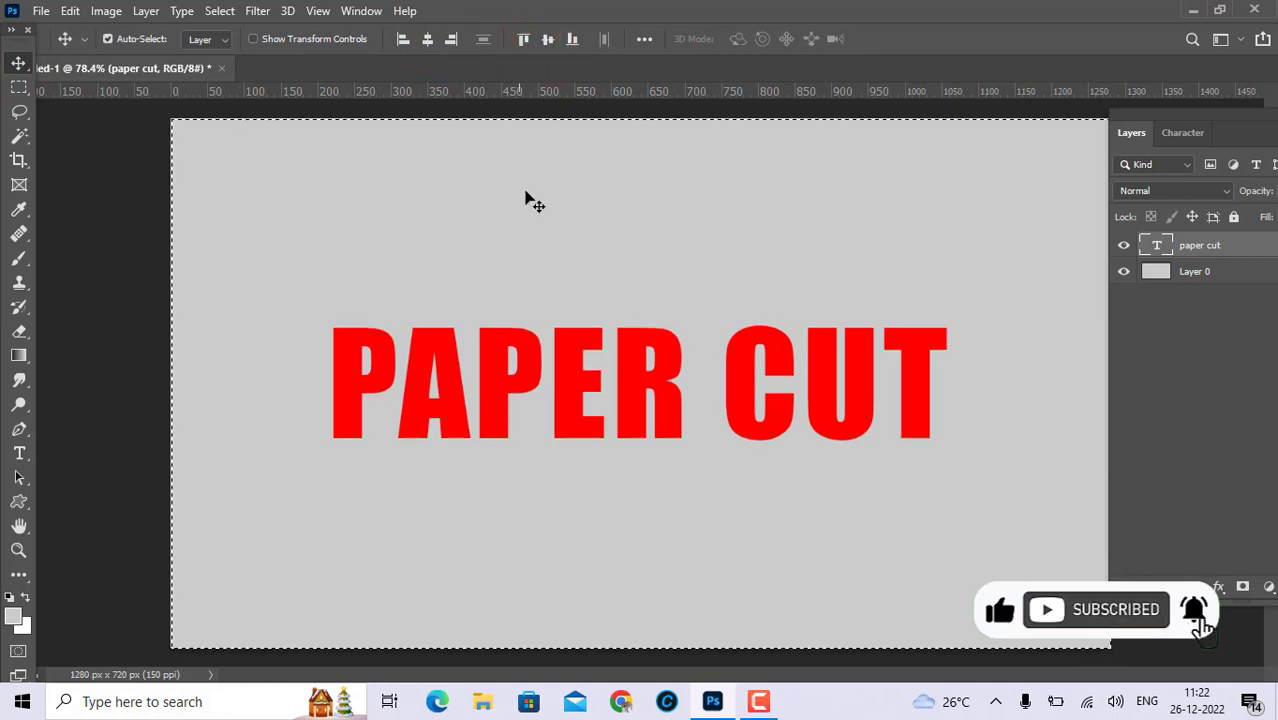
Step: Clear the selection and duplicate the paper cut text layer
left_click(220, 11)
left_click(250, 51)
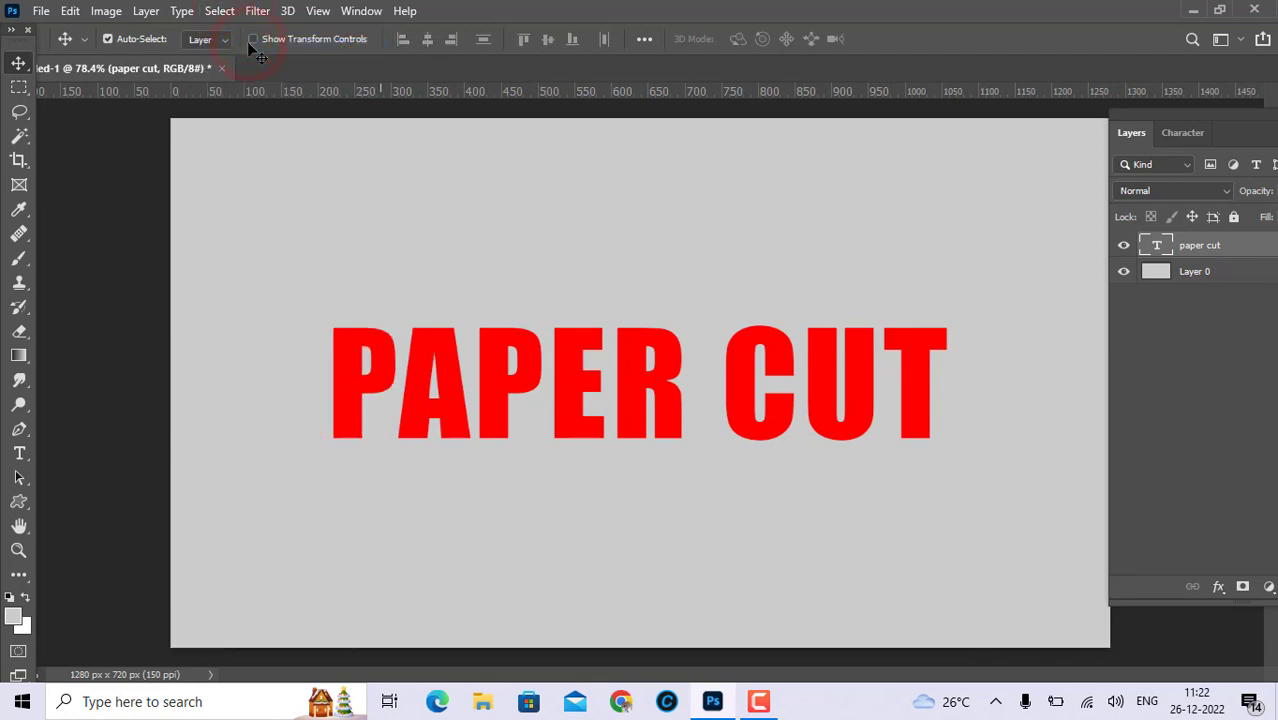
left_click(1212, 245)
key("ctrl+j")
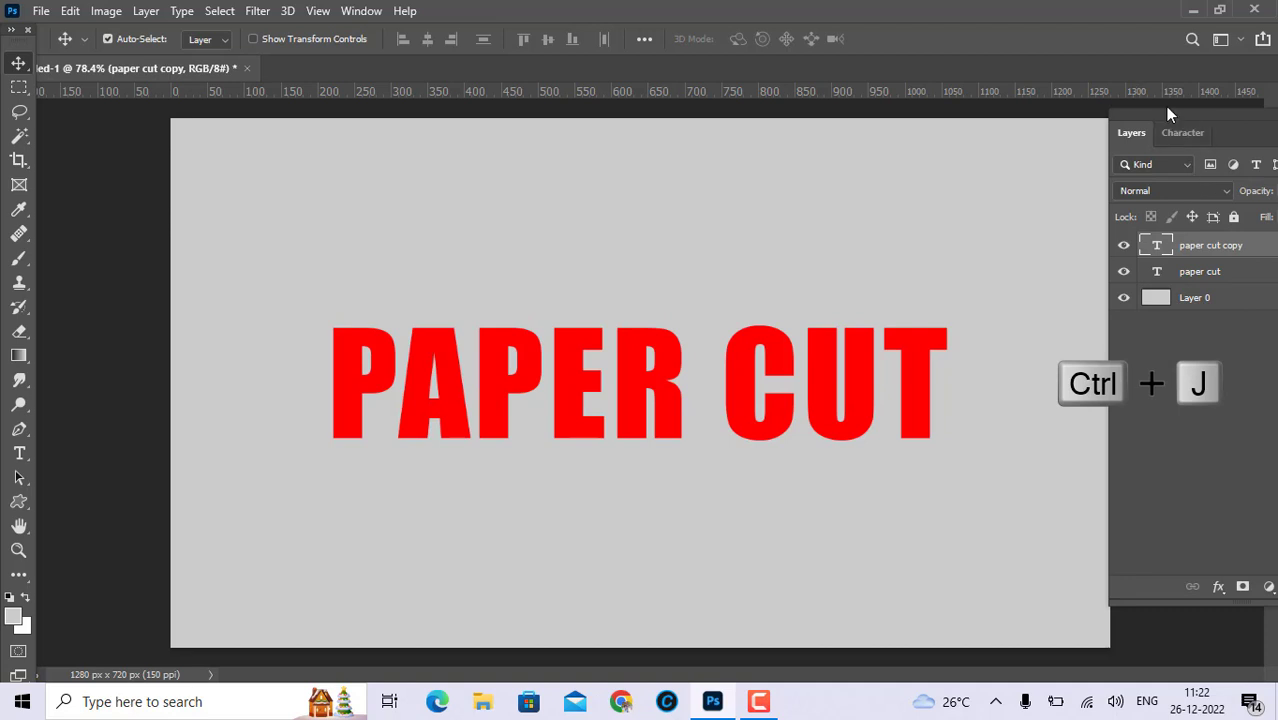
left_click_drag(1142, 114, 1107, 111)
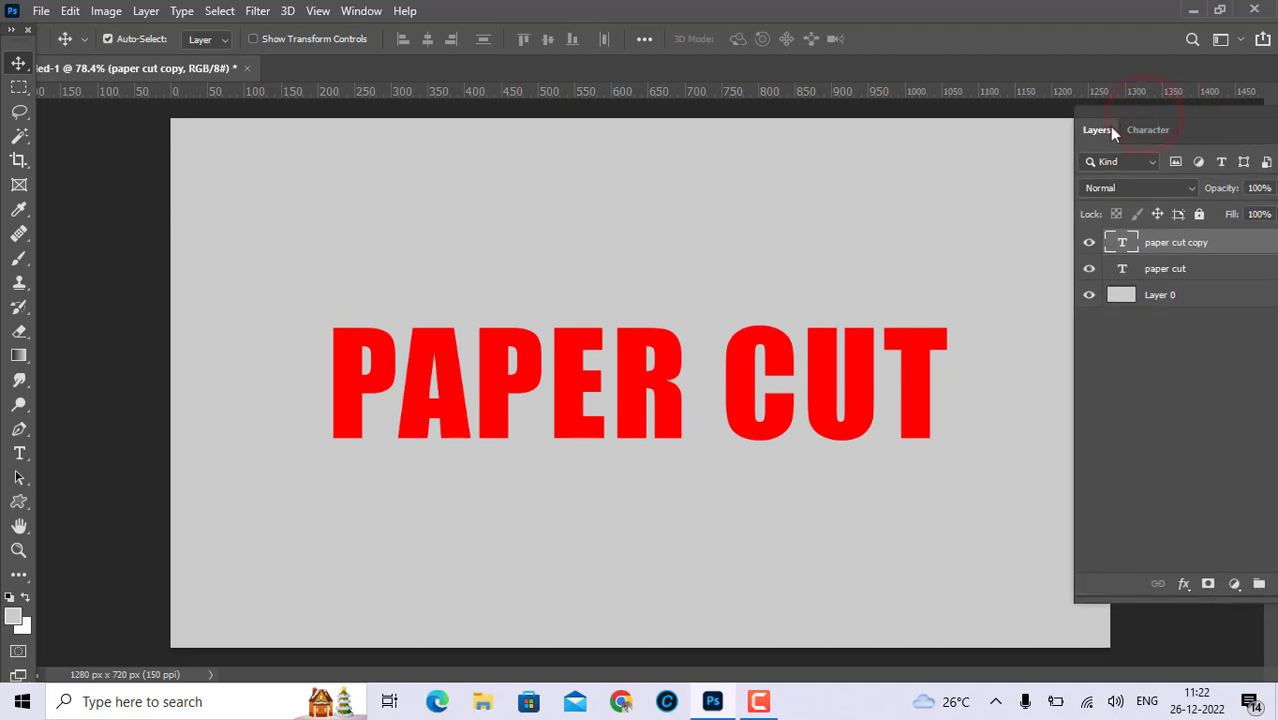
Step: Recolour the duplicated PAPER CUT text white (ffffff)
double_click(1122, 245)
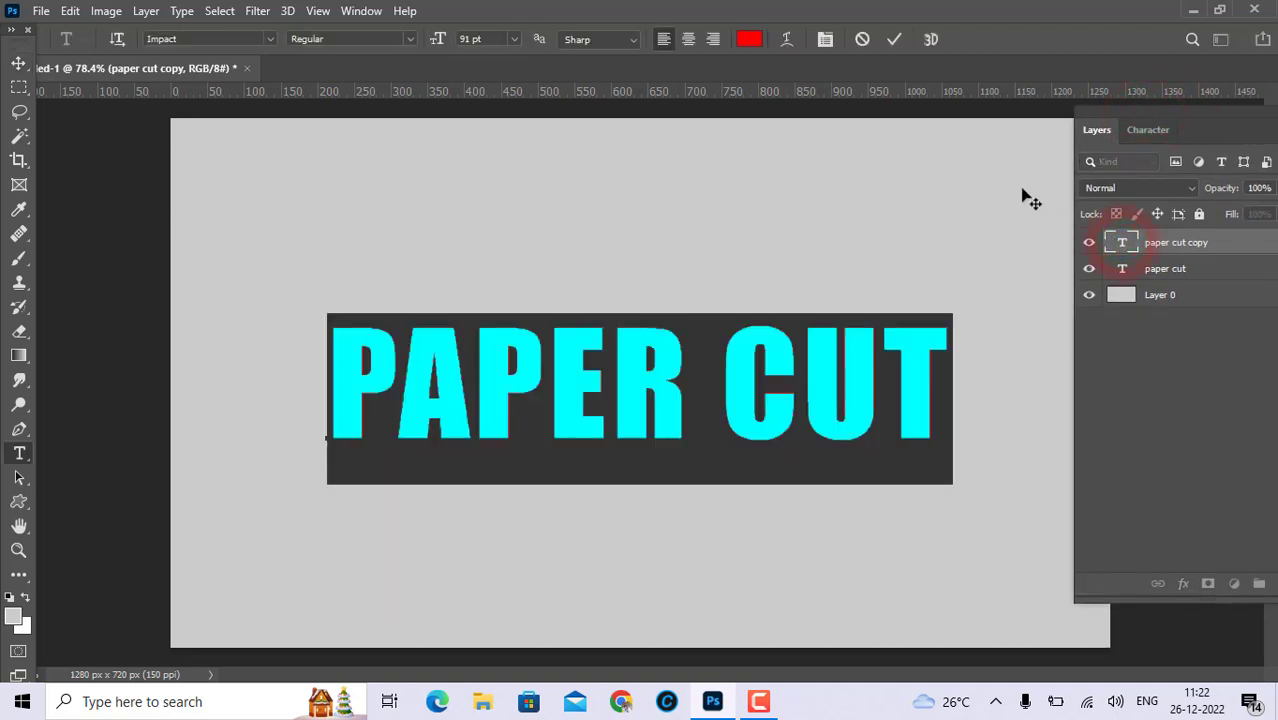
left_click(751, 40)
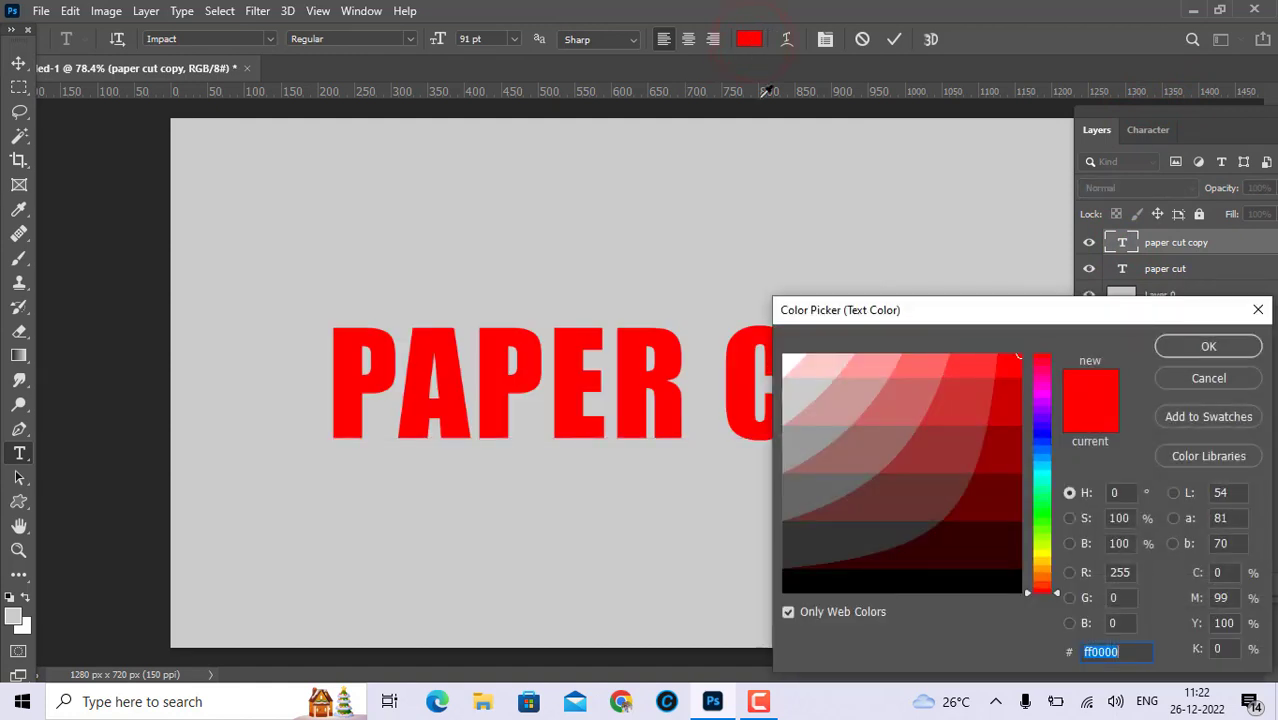
left_click(787, 361)
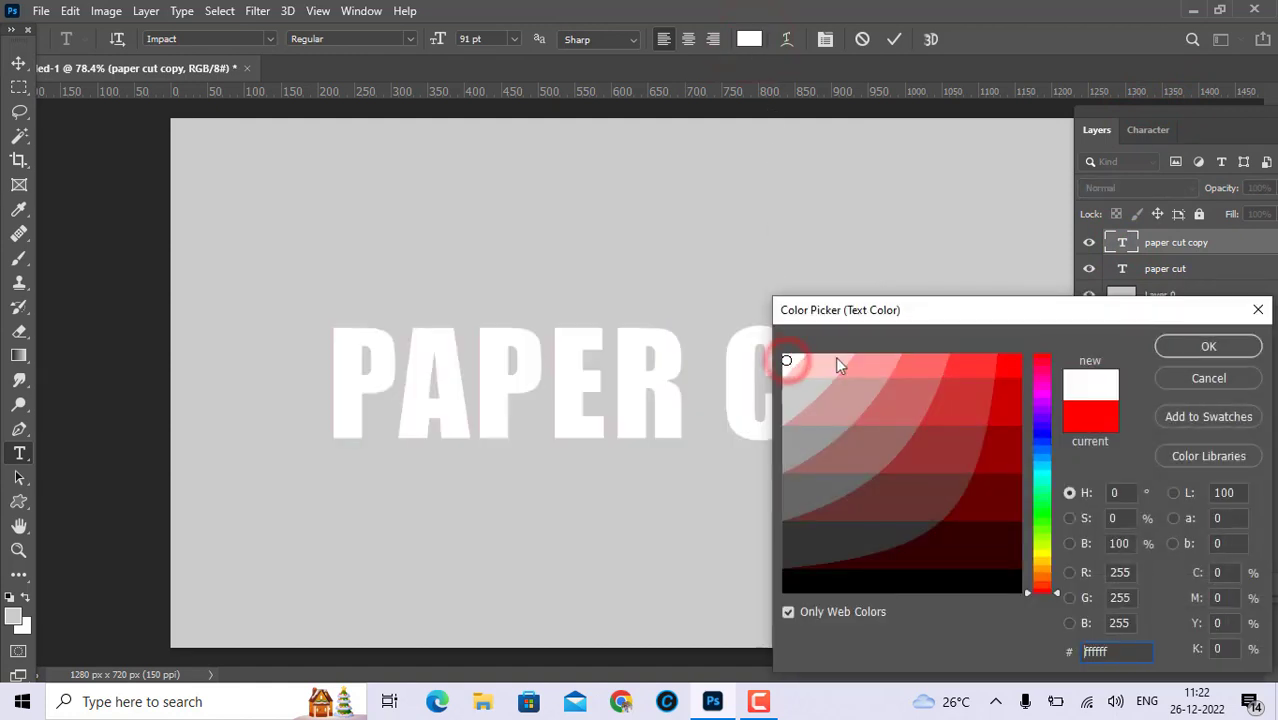
left_click(1200, 346)
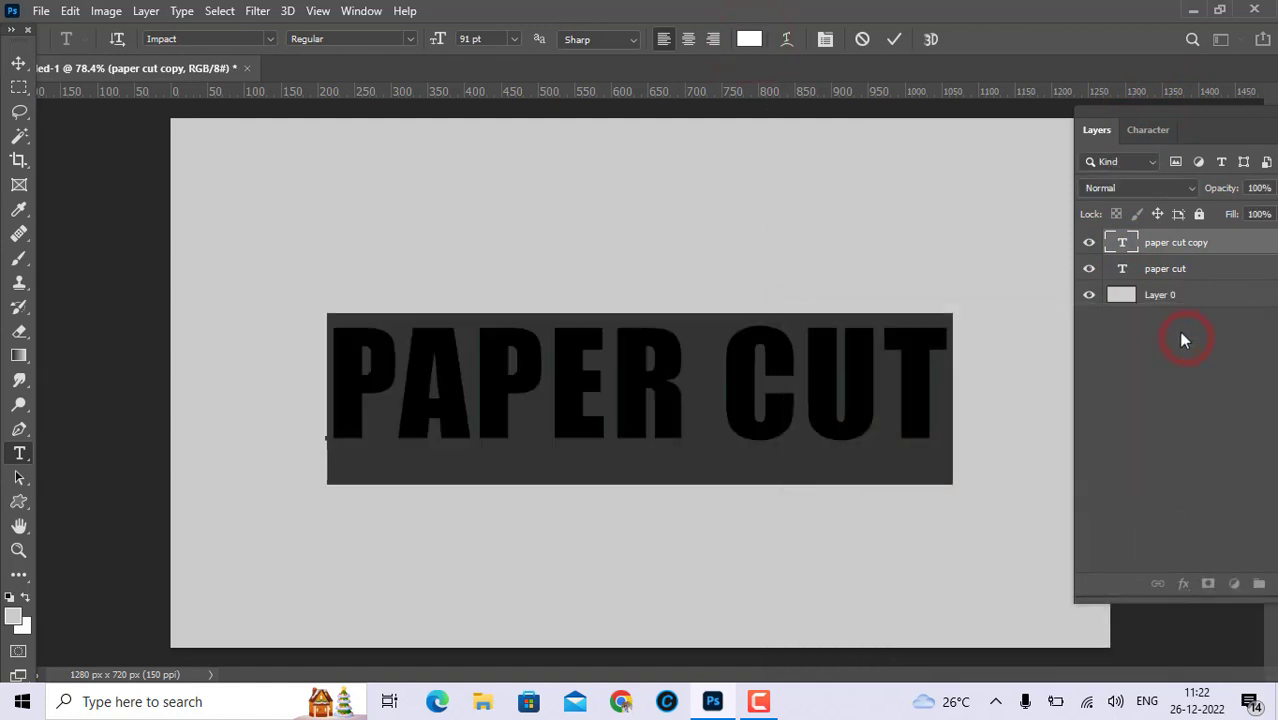
left_click(894, 41)
Step: Hide the white copy and open Layer Style for the red paper cut layer
key("v")
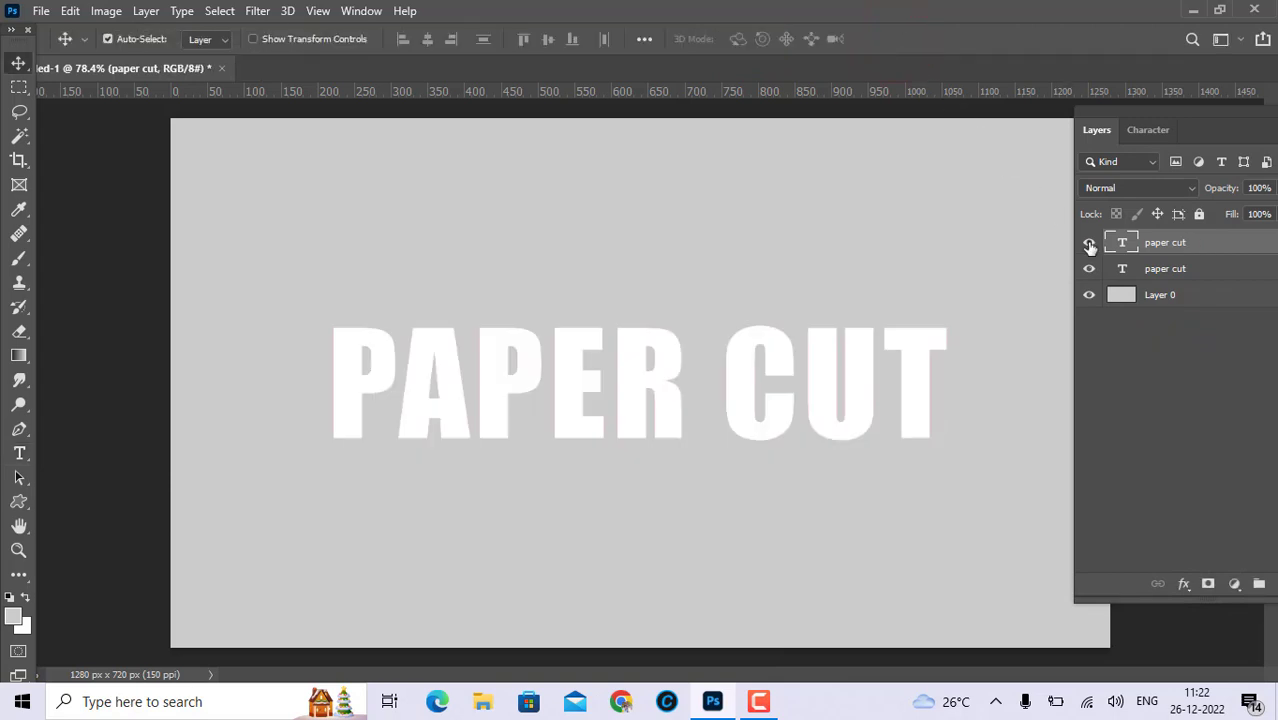
left_click(1089, 243)
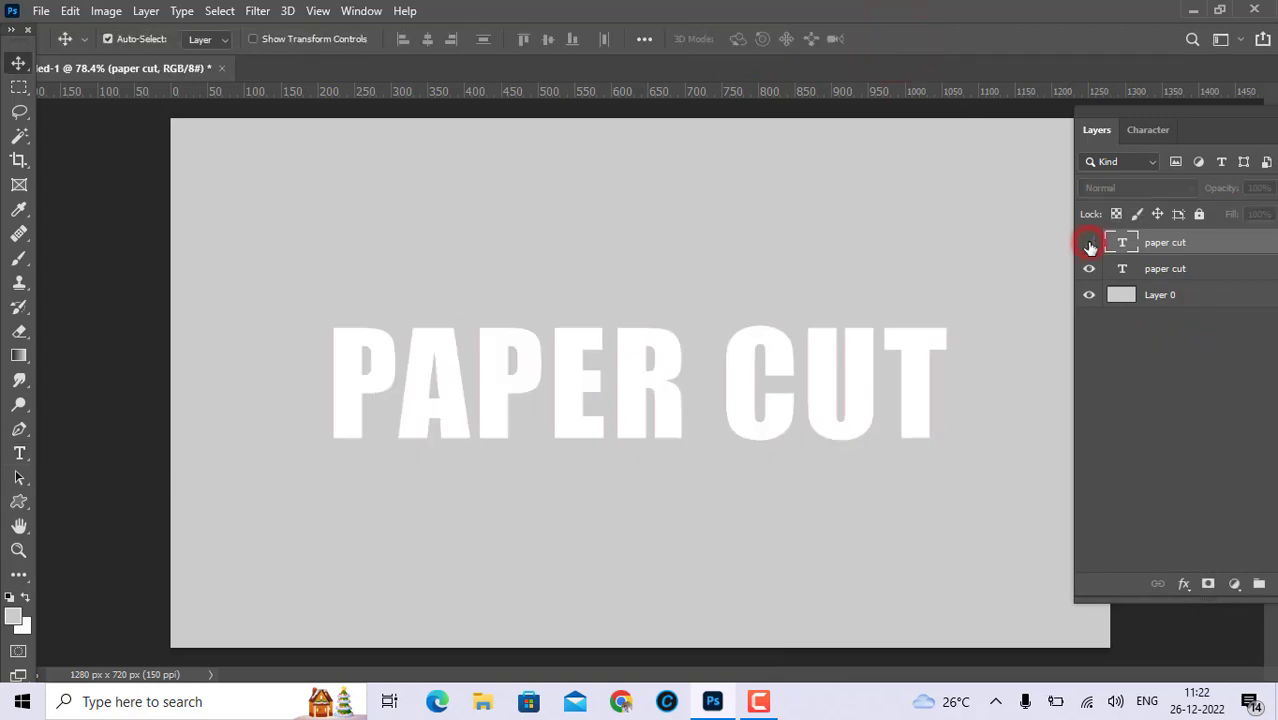
left_click(1197, 274)
double_click(1210, 274)
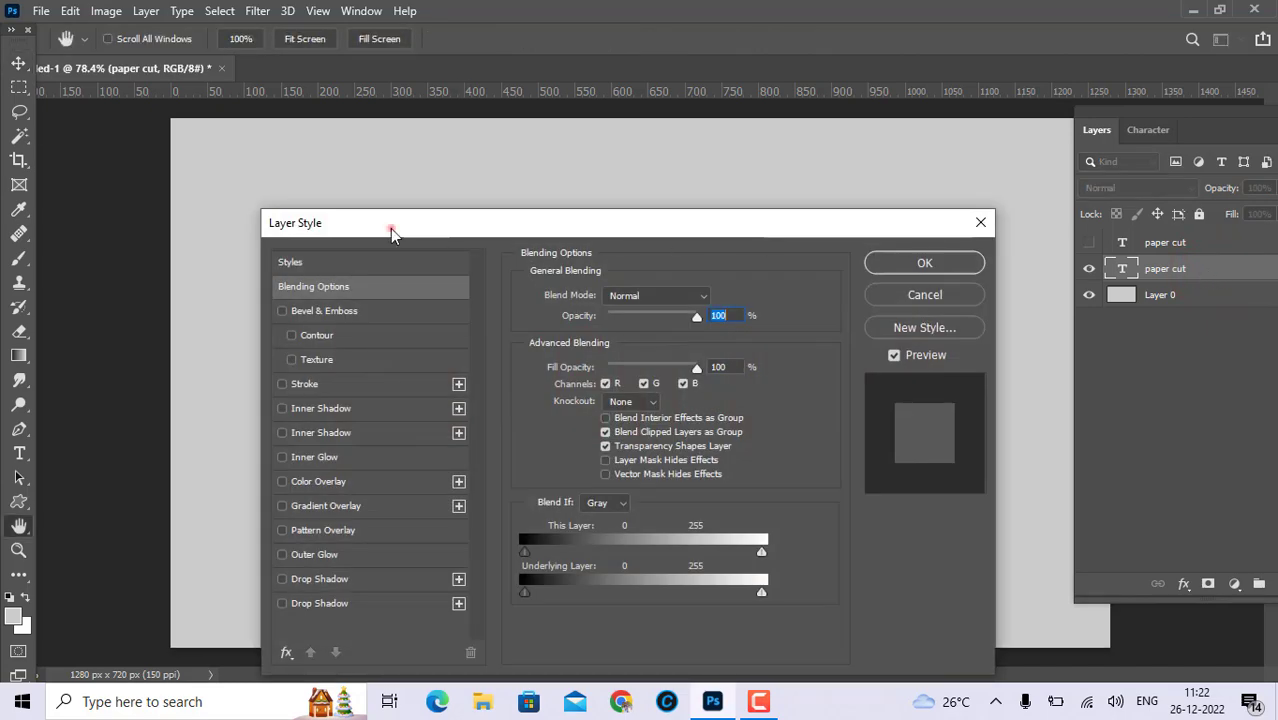
left_click_drag(390, 233, 735, 80)
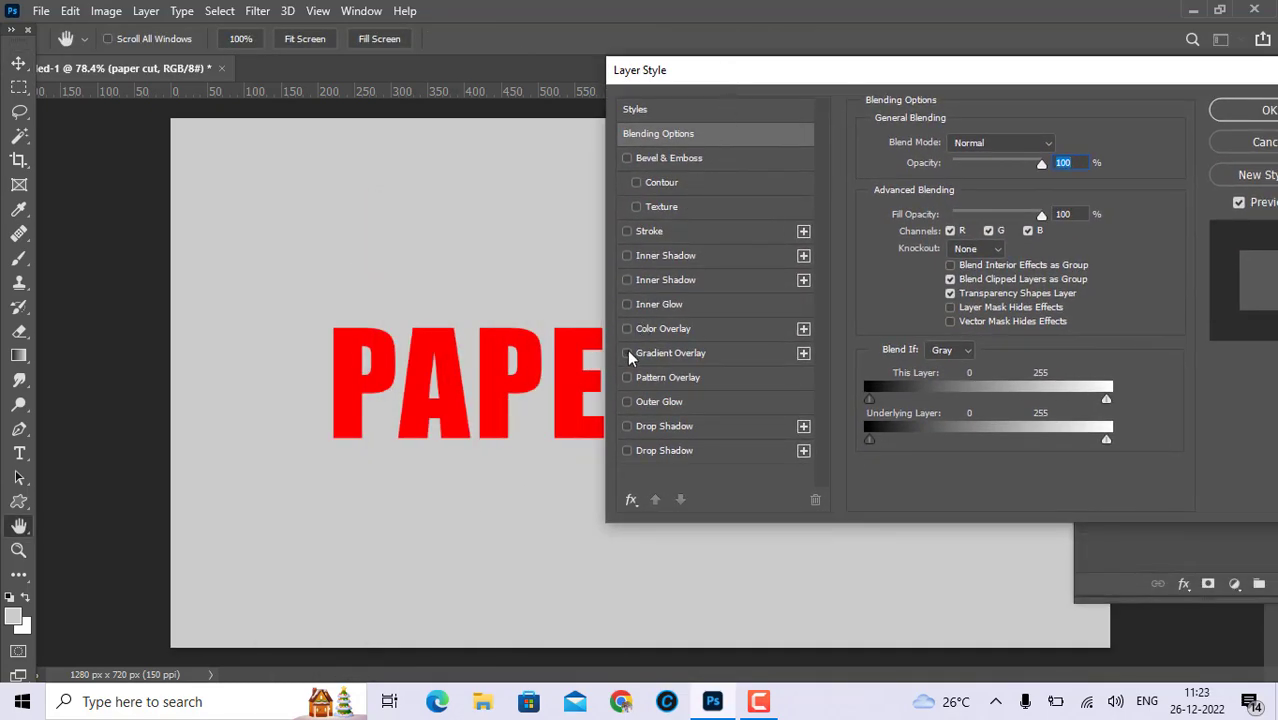
Step: Turn off Inner Glow and add a 13 px Multiply inner shadow
left_click(727, 304)
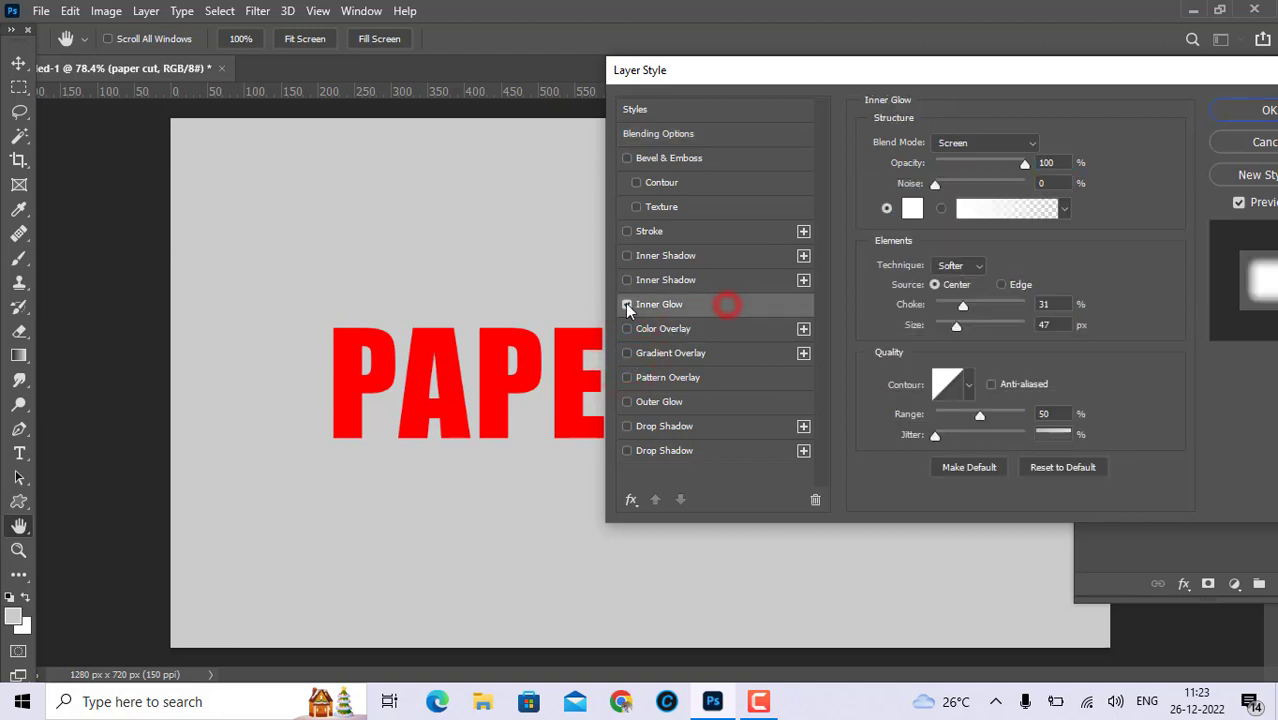
left_click(627, 304)
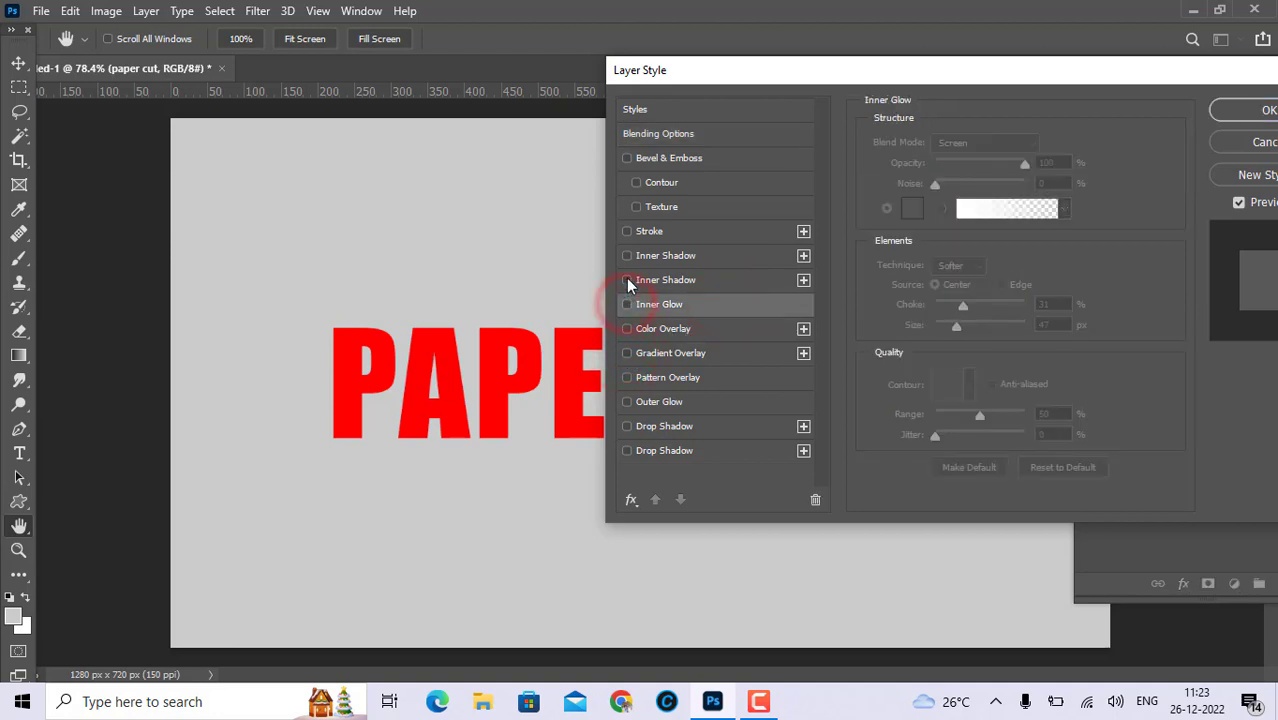
left_click(627, 280)
left_click(670, 282)
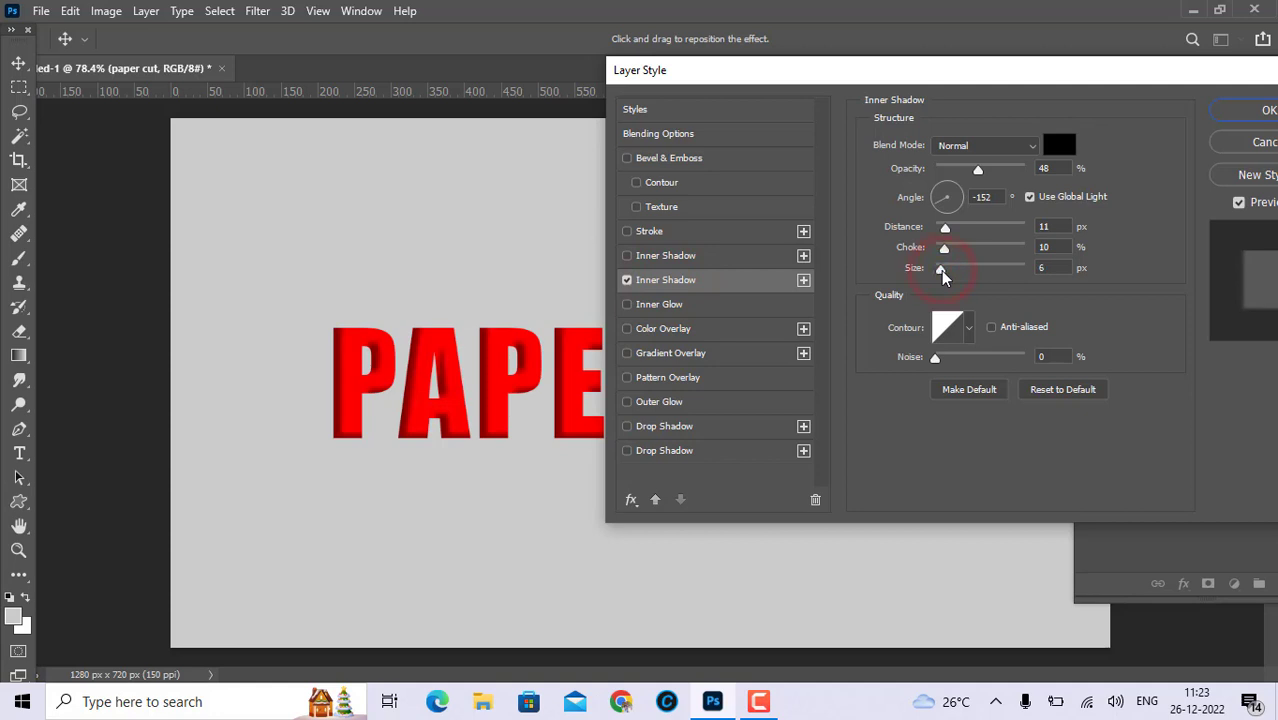
left_click_drag(943, 270, 947, 270)
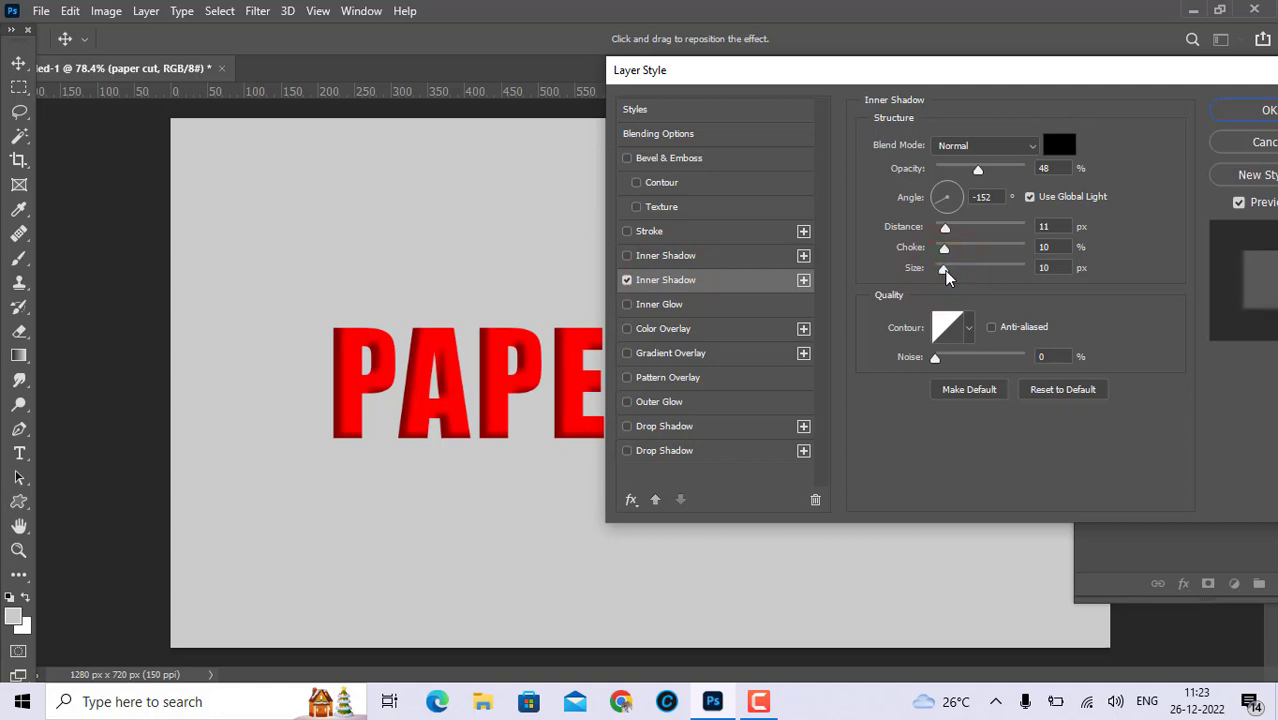
left_click(955, 145)
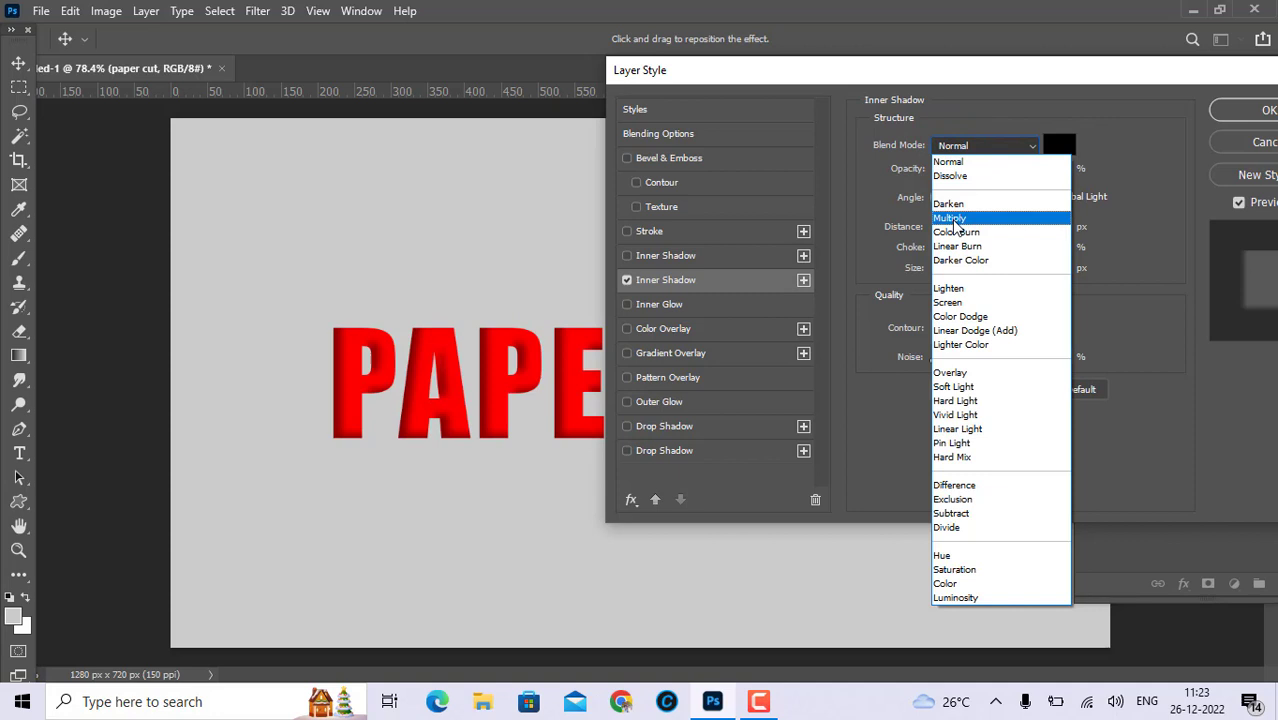
left_click(952, 218)
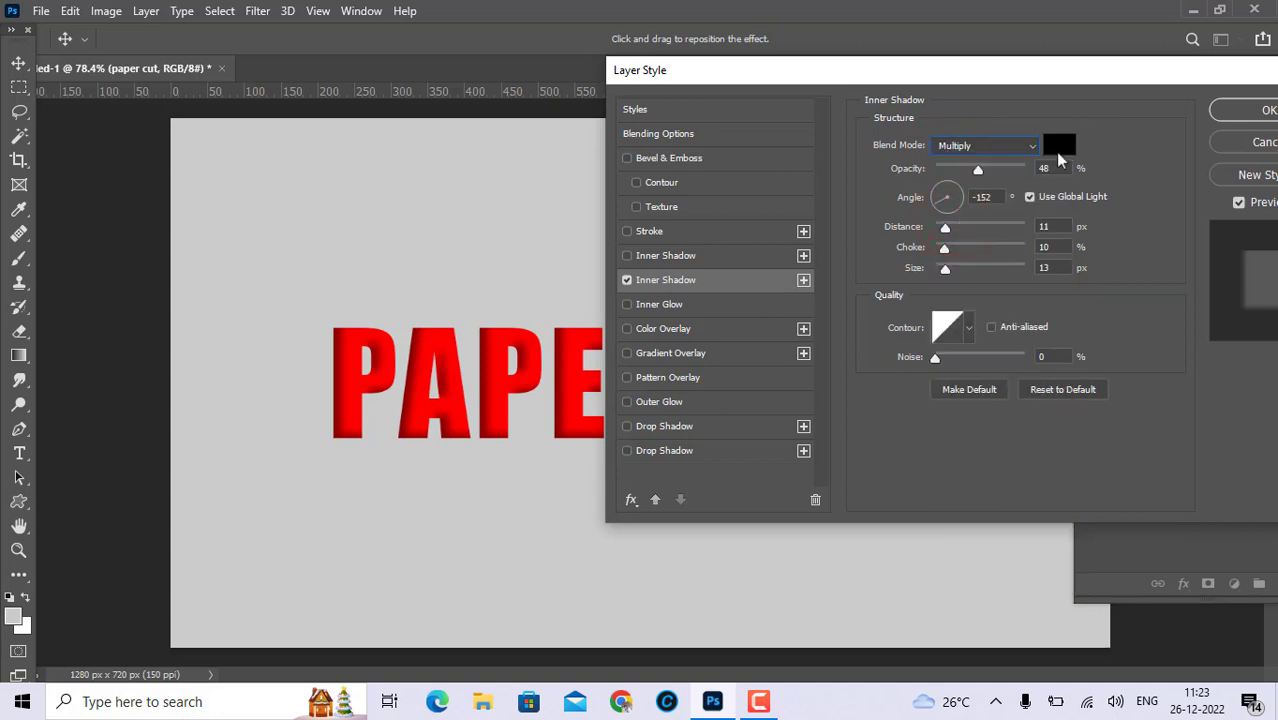
left_click(1187, 74)
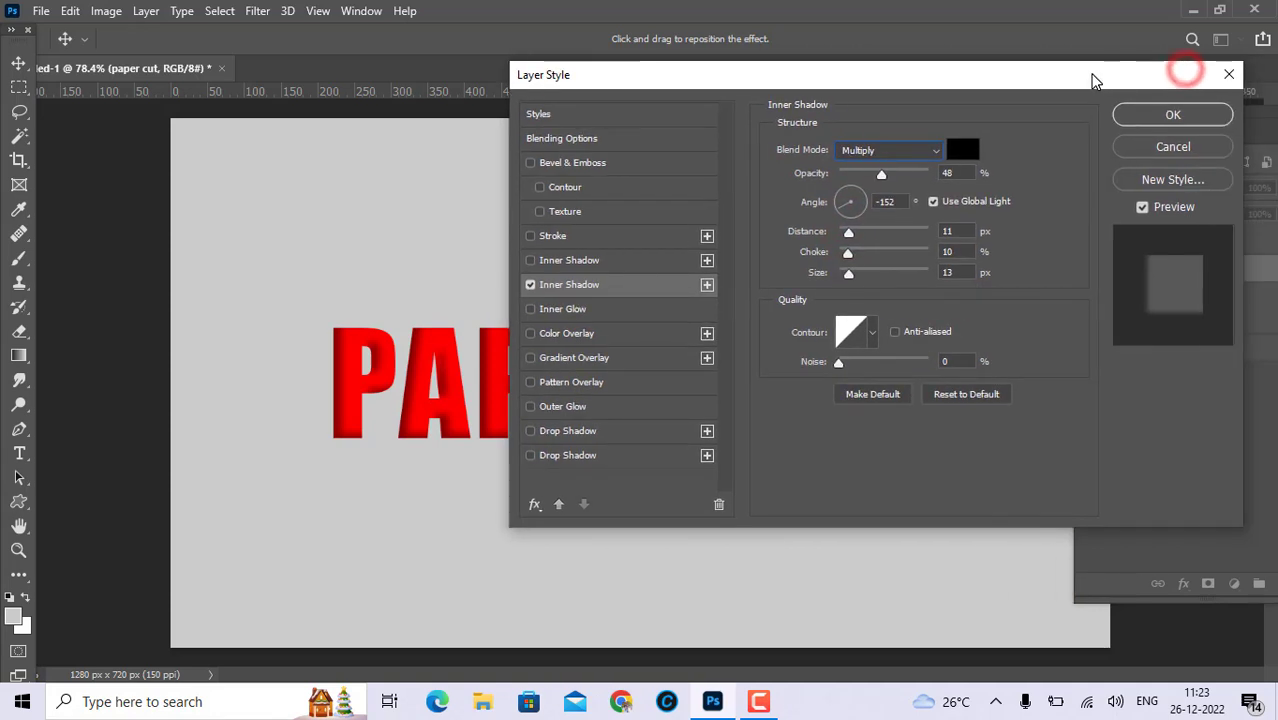
left_click(1200, 117)
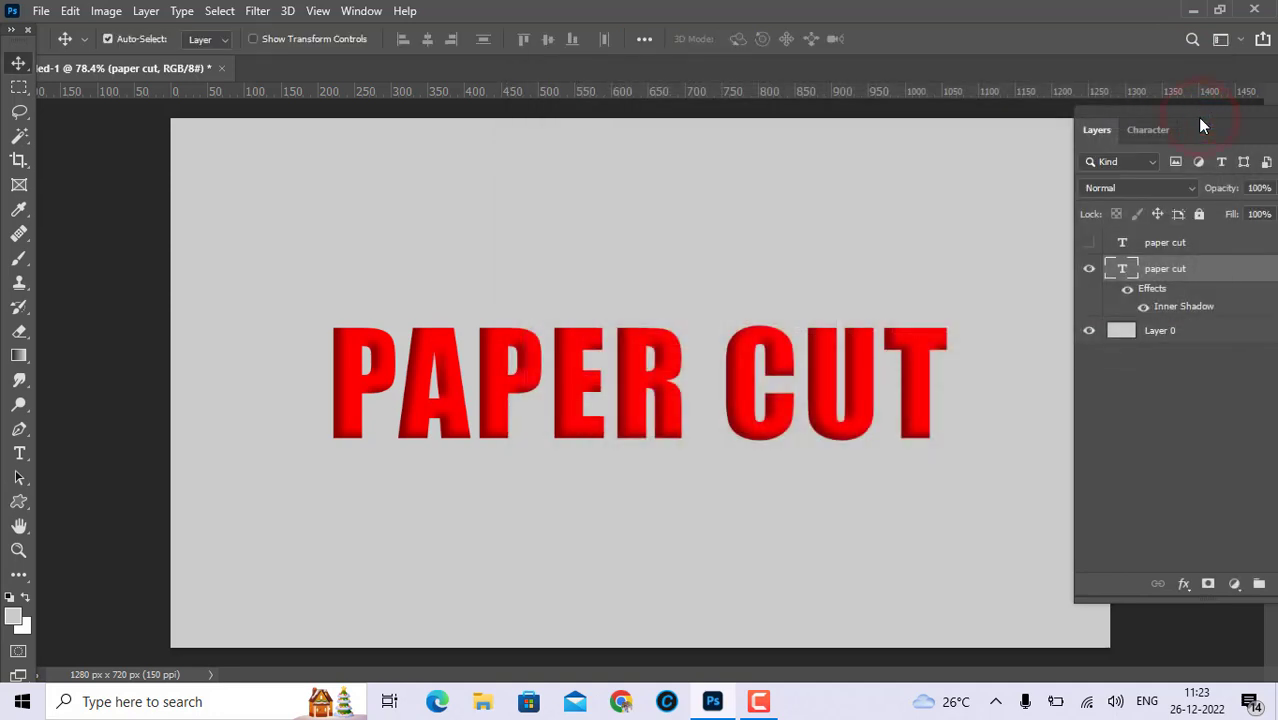
Step: Show the white copy, marquee its upper half, and rasterize the type
left_click(1089, 244)
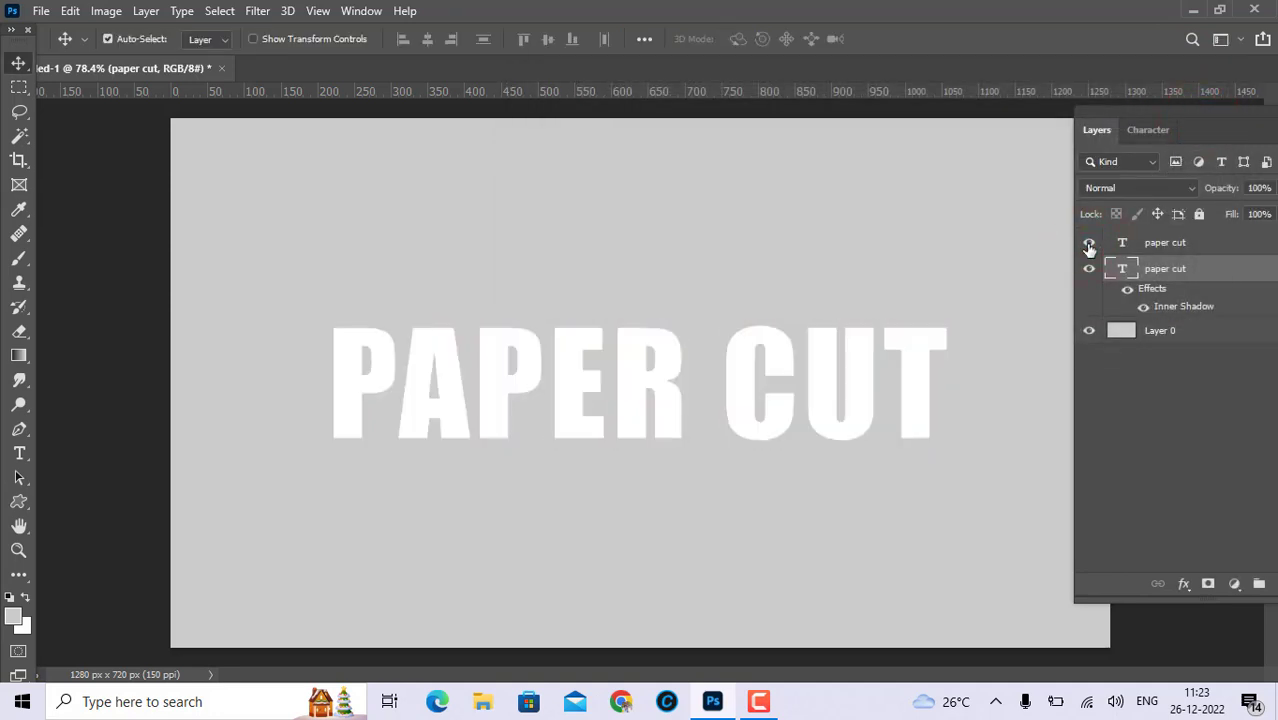
left_click(1197, 248)
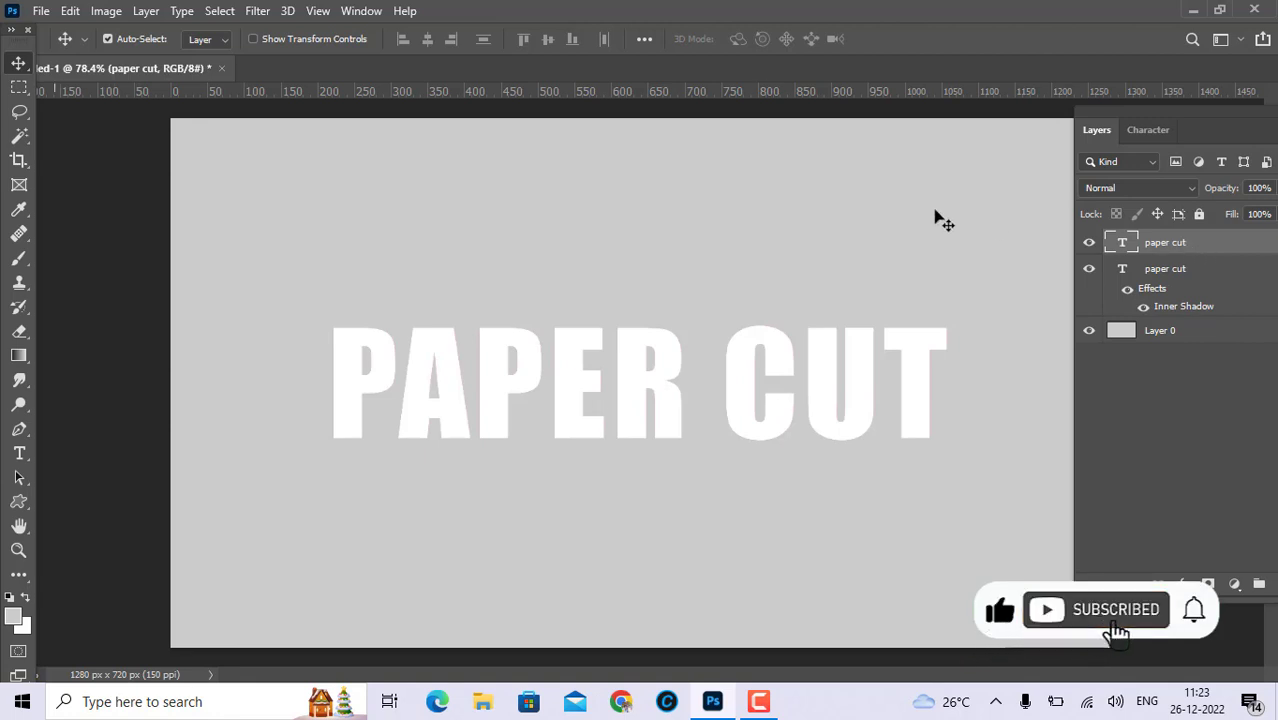
left_click(19, 88)
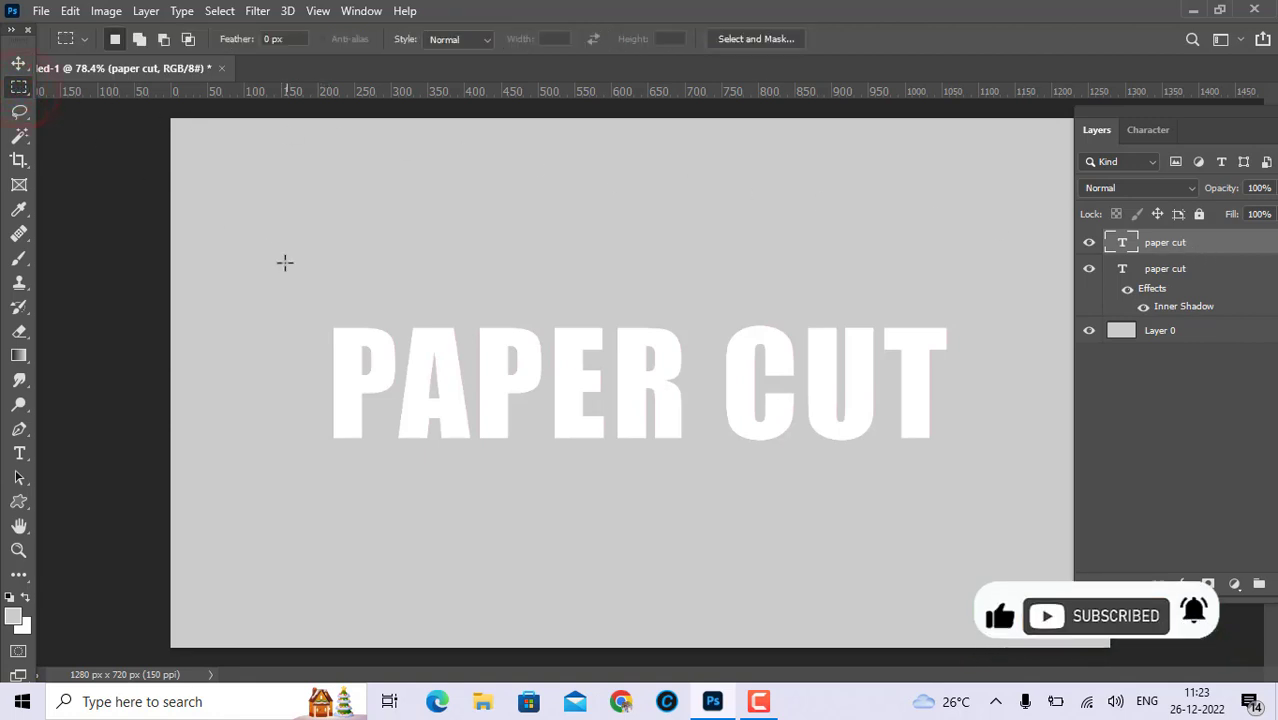
mouse_move(284, 262)
left_mouse_down()
mouse_move(944, 395)
mouse_move(990, 389)
left_mouse_up()
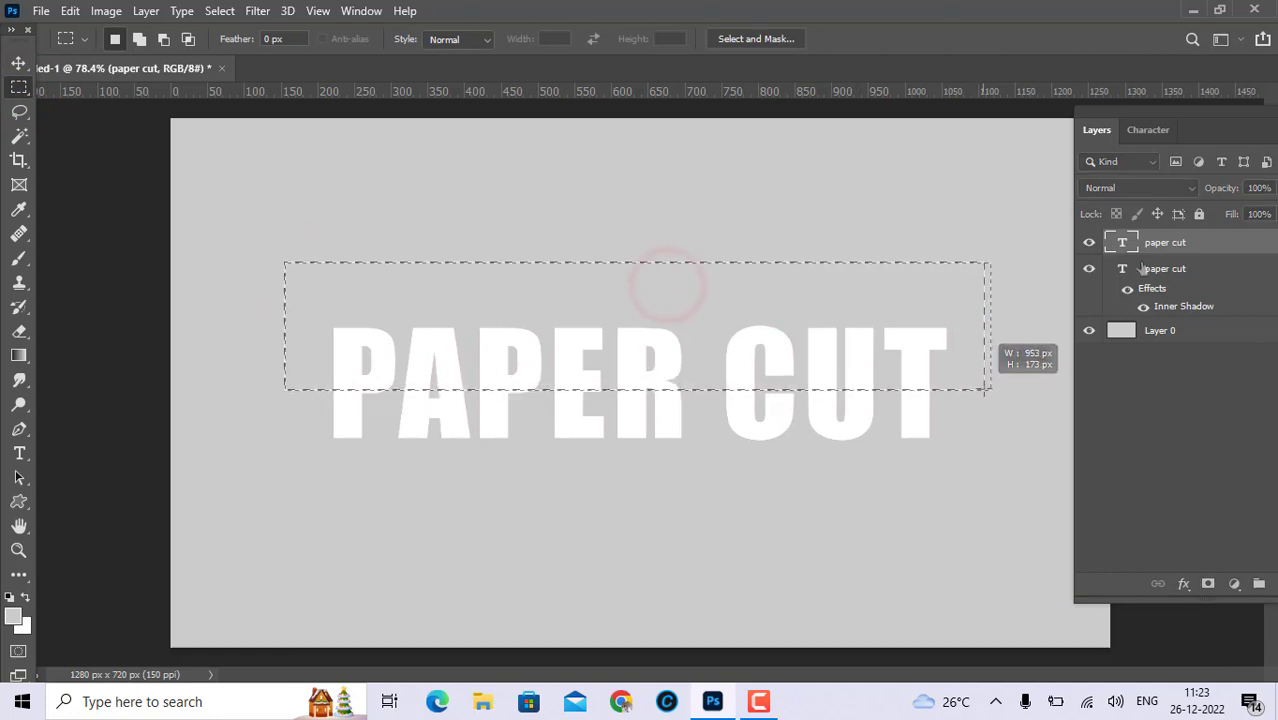
right_click(1237, 251)
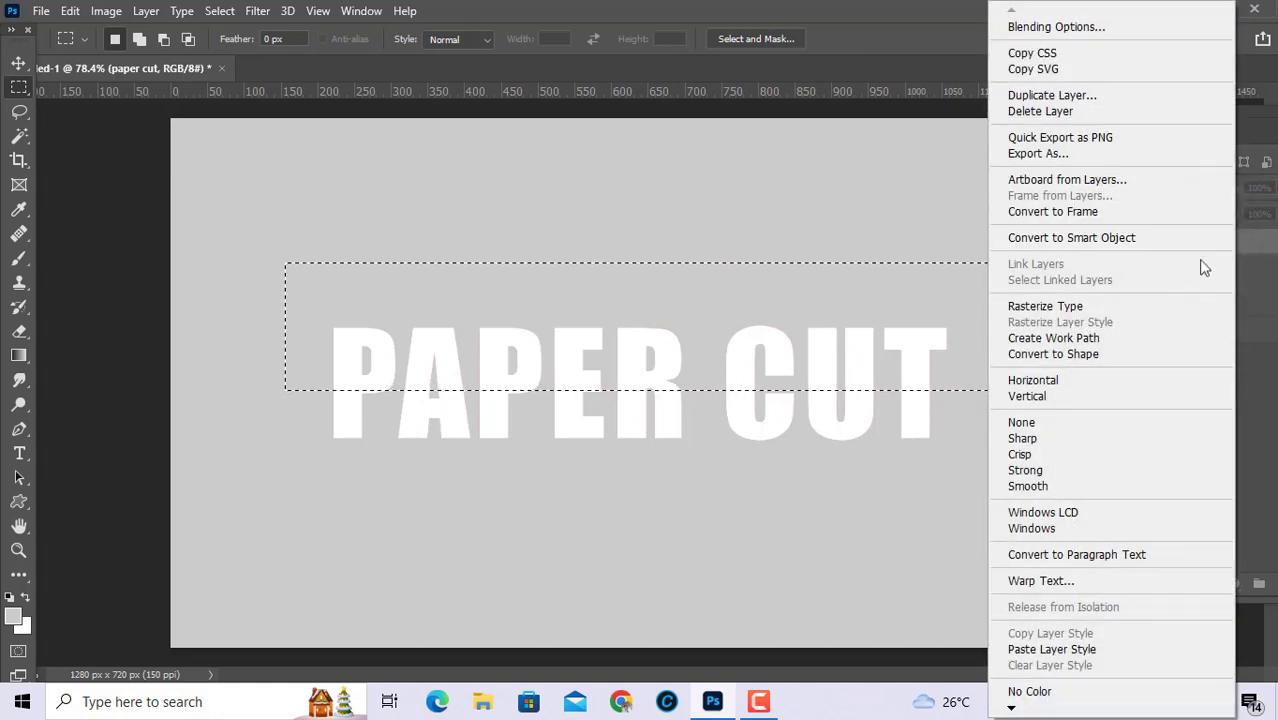
left_click(1070, 307)
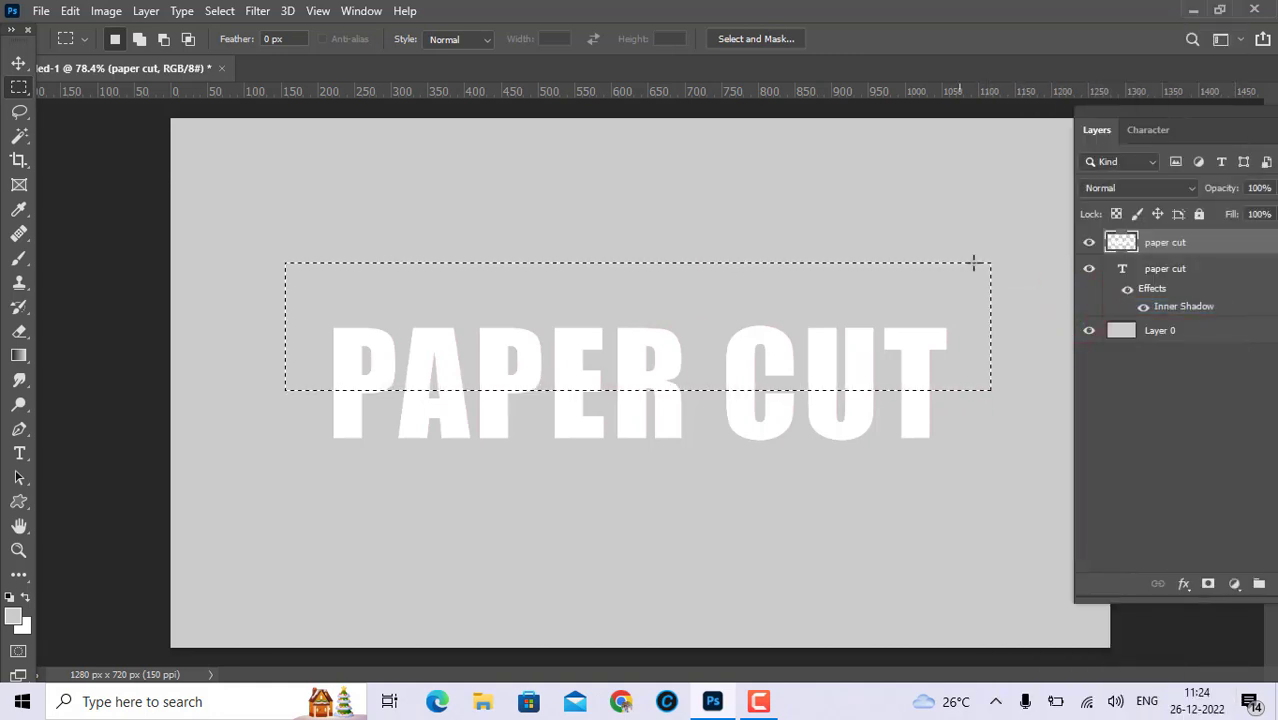
Step: Cut the selected upper slice onto a new Layer 1
key("shift")
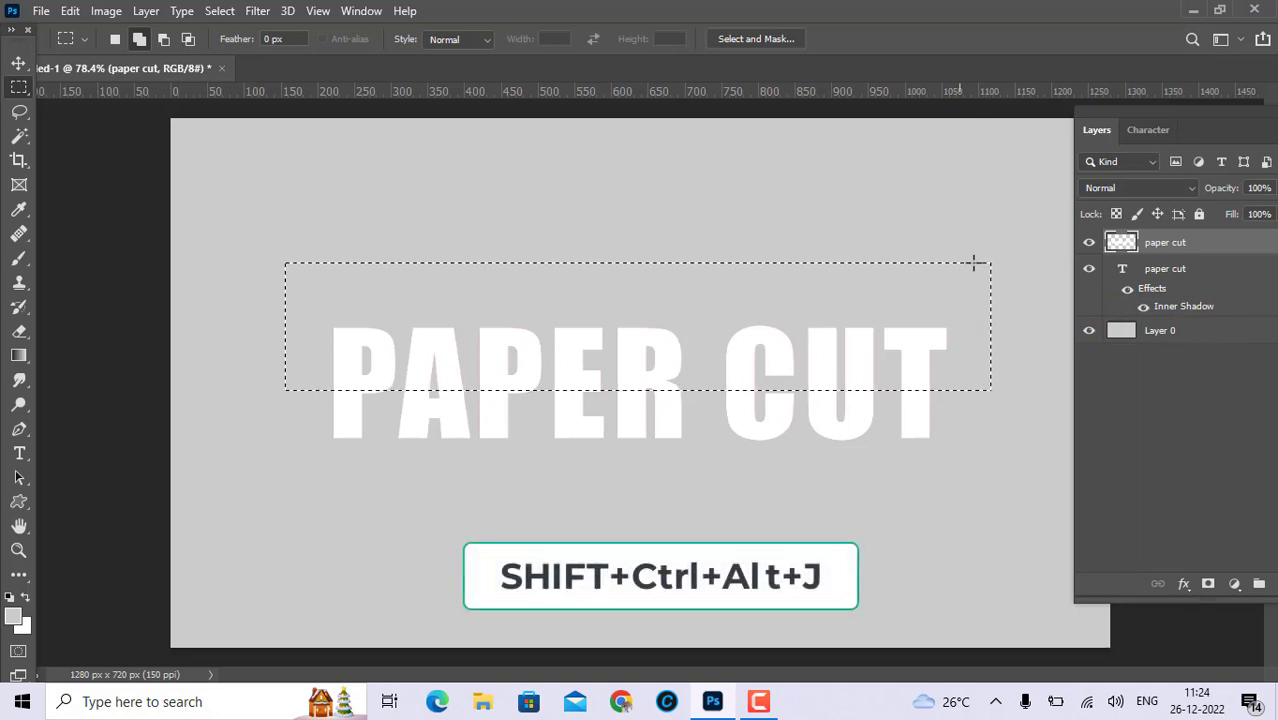
key("ctrl+shift+alt+j")
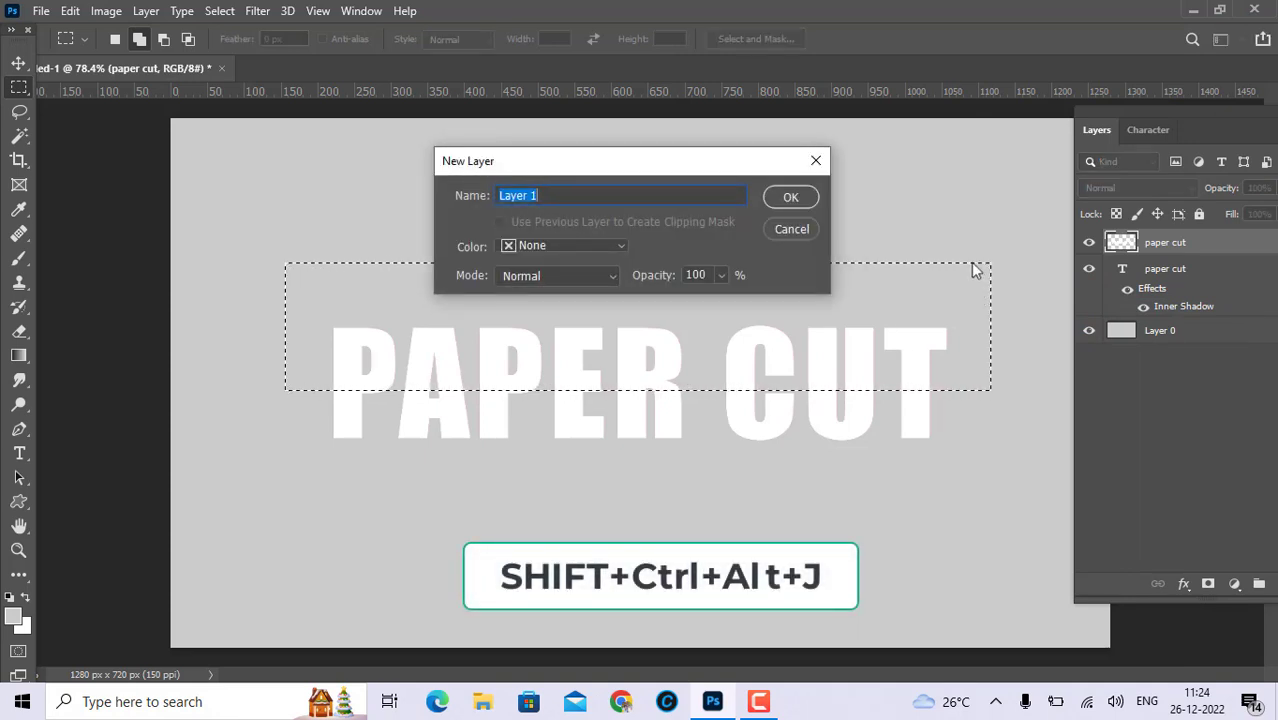
left_click(792, 199)
key("Delete")
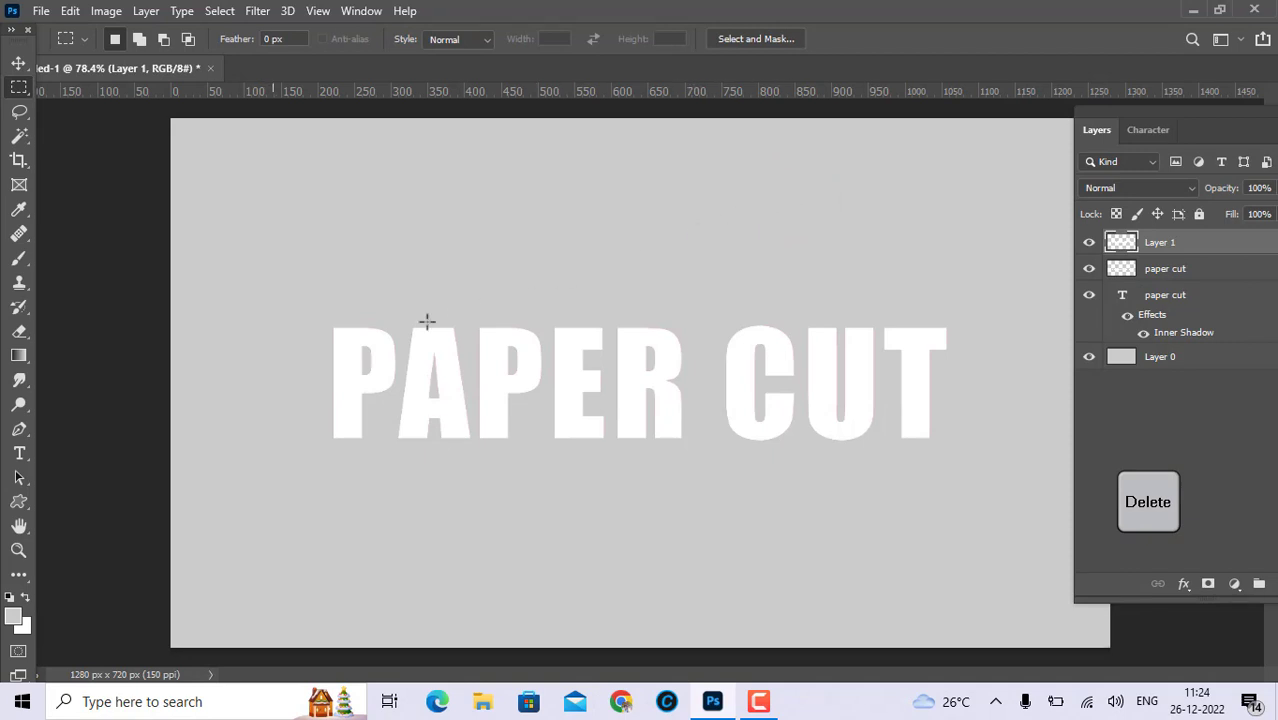
Step: Skew Layer 1's upper slice about -11° and stretch it to 113% height
key("ctrl+t")
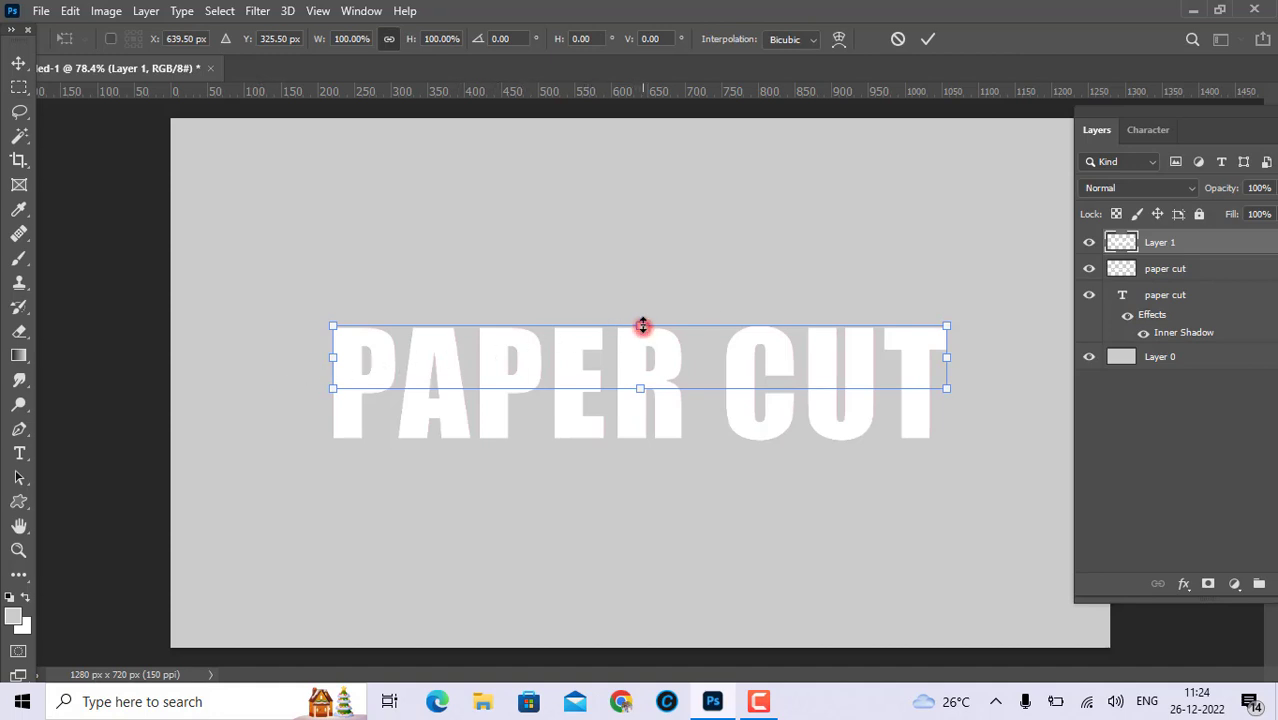
left_click_drag(643, 326, 658, 324)
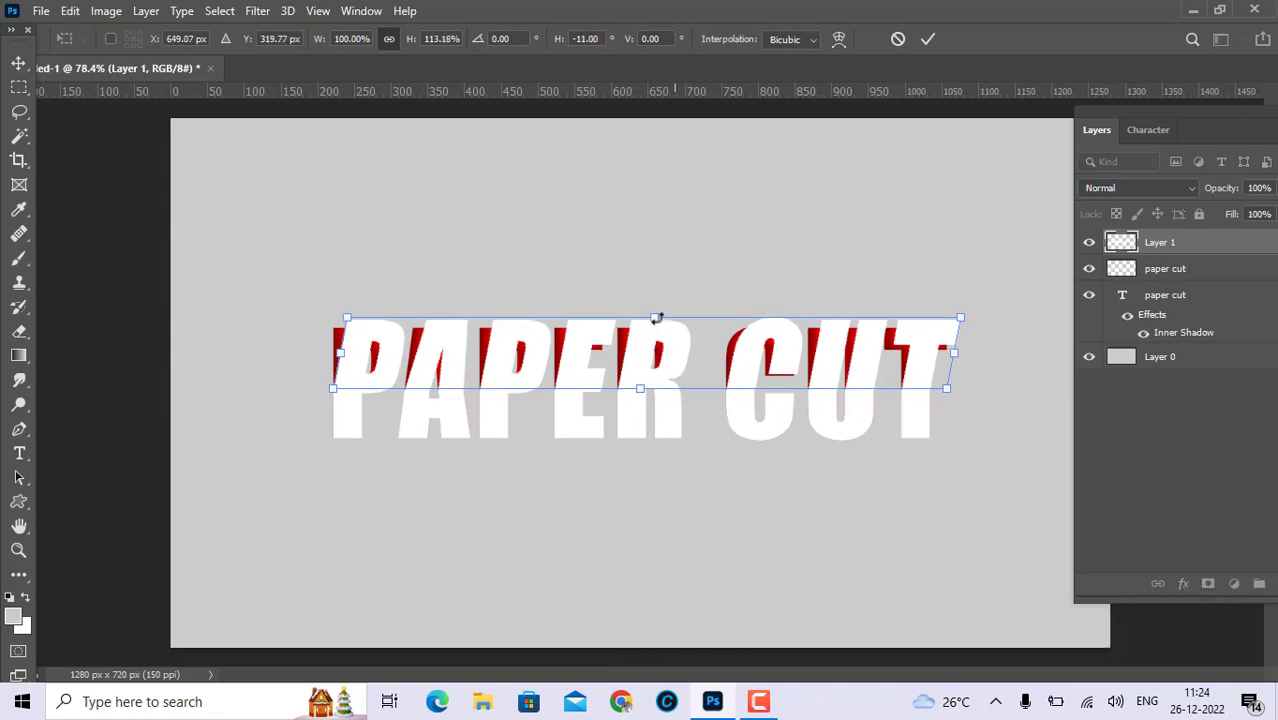
left_click(927, 40)
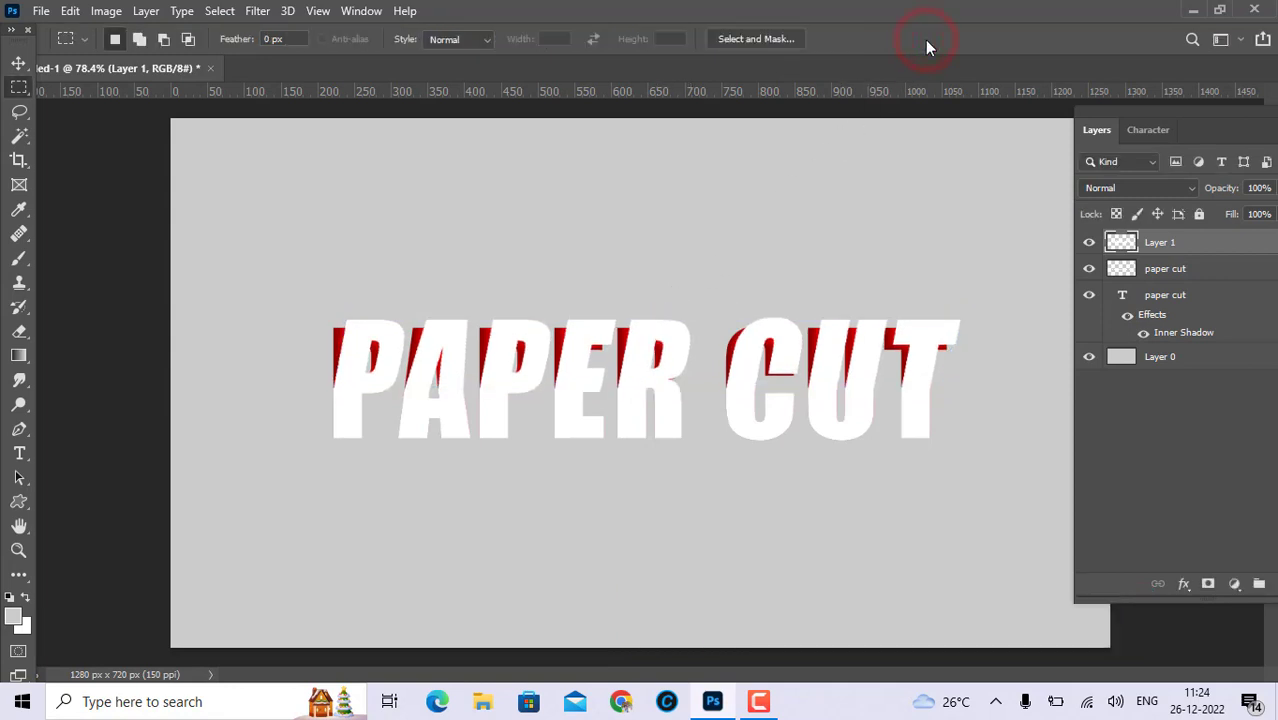
Step: Squash the lower paper cut slice upward and slant its bottom edge
left_click(1177, 278)
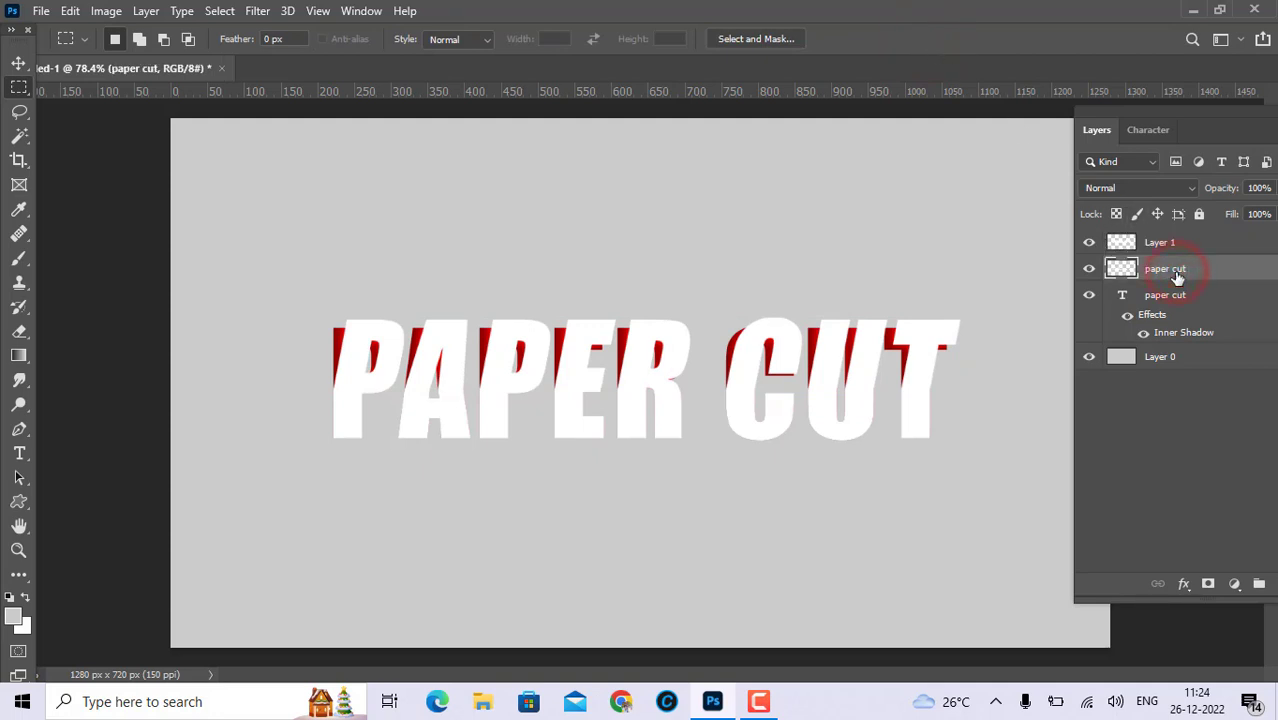
key("ctrl+t")
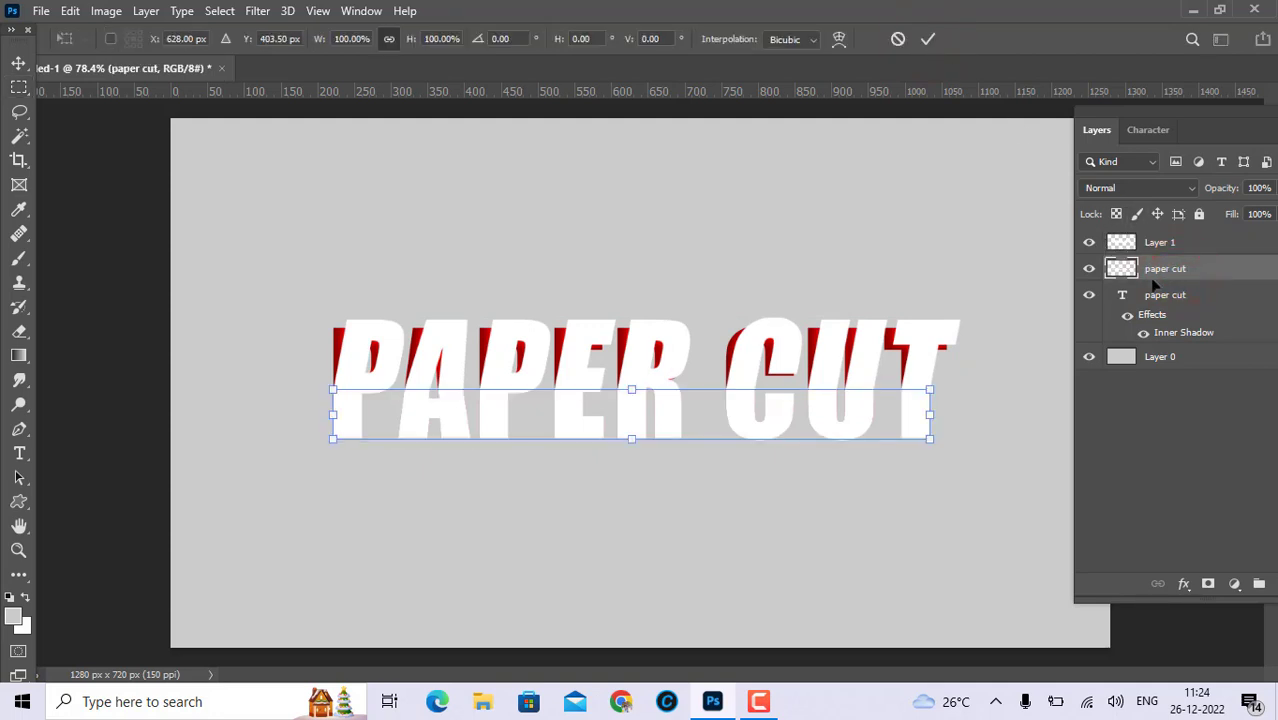
left_click_drag(632, 438, 640, 429)
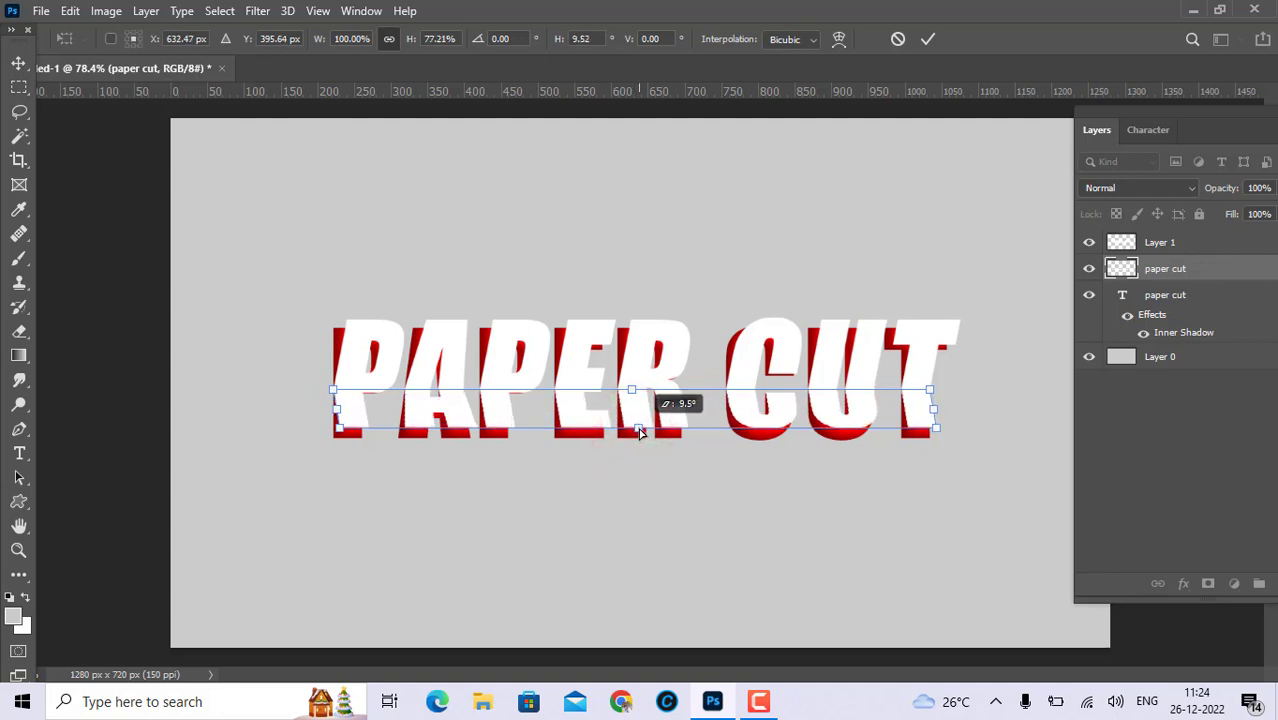
left_click_drag(641, 432, 638, 428)
left_click(928, 39)
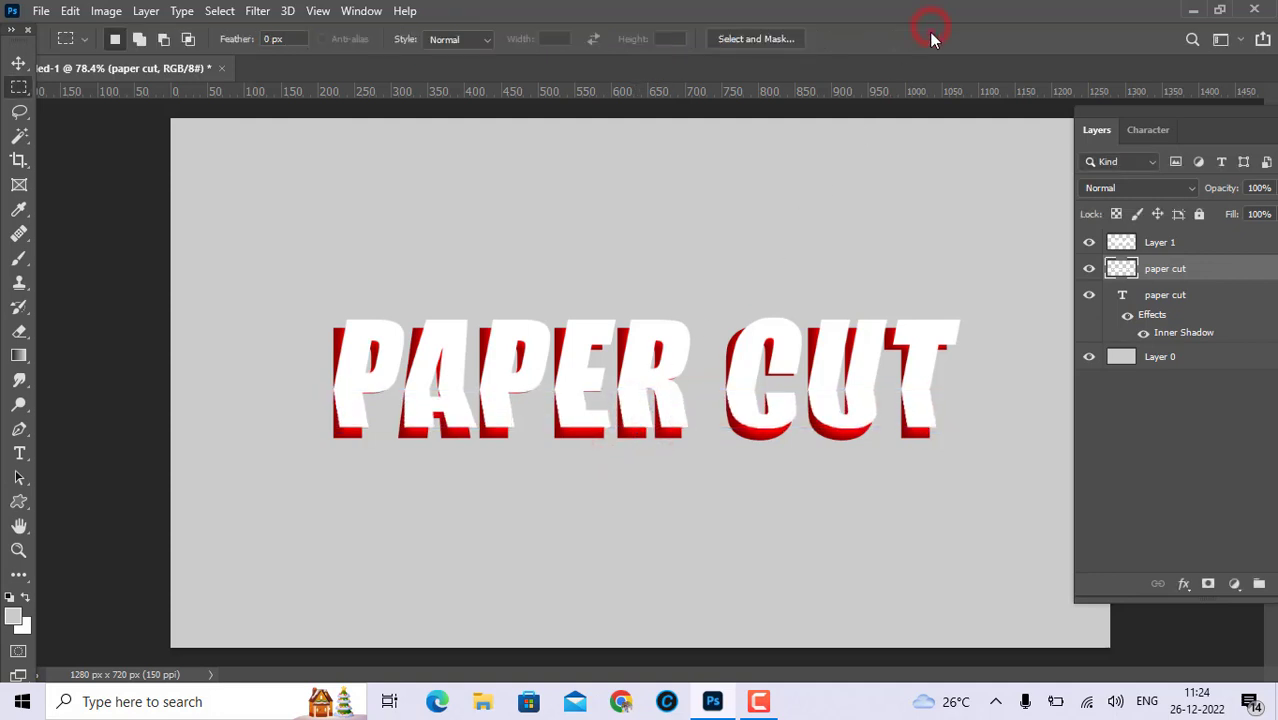
Step: Re-slant Layer 1's upper slice to about 4.9° skew and 90.9% height
left_click(1160, 247)
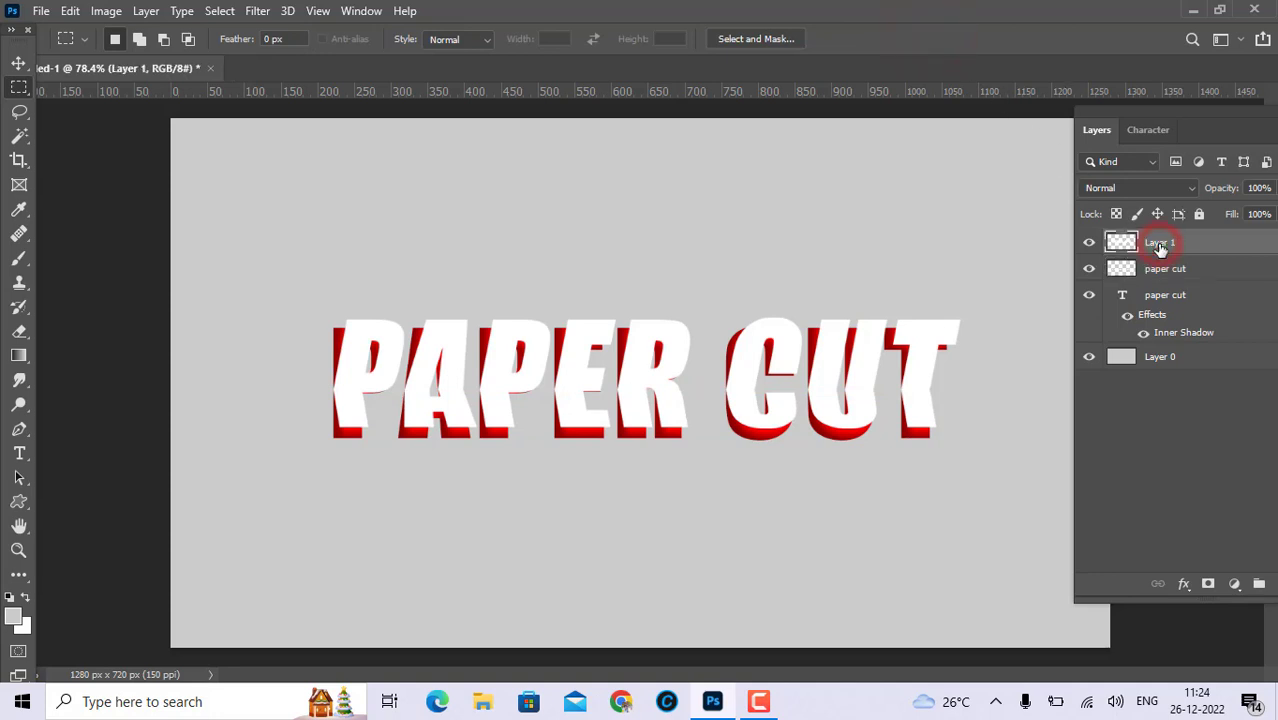
key("ctrl+t")
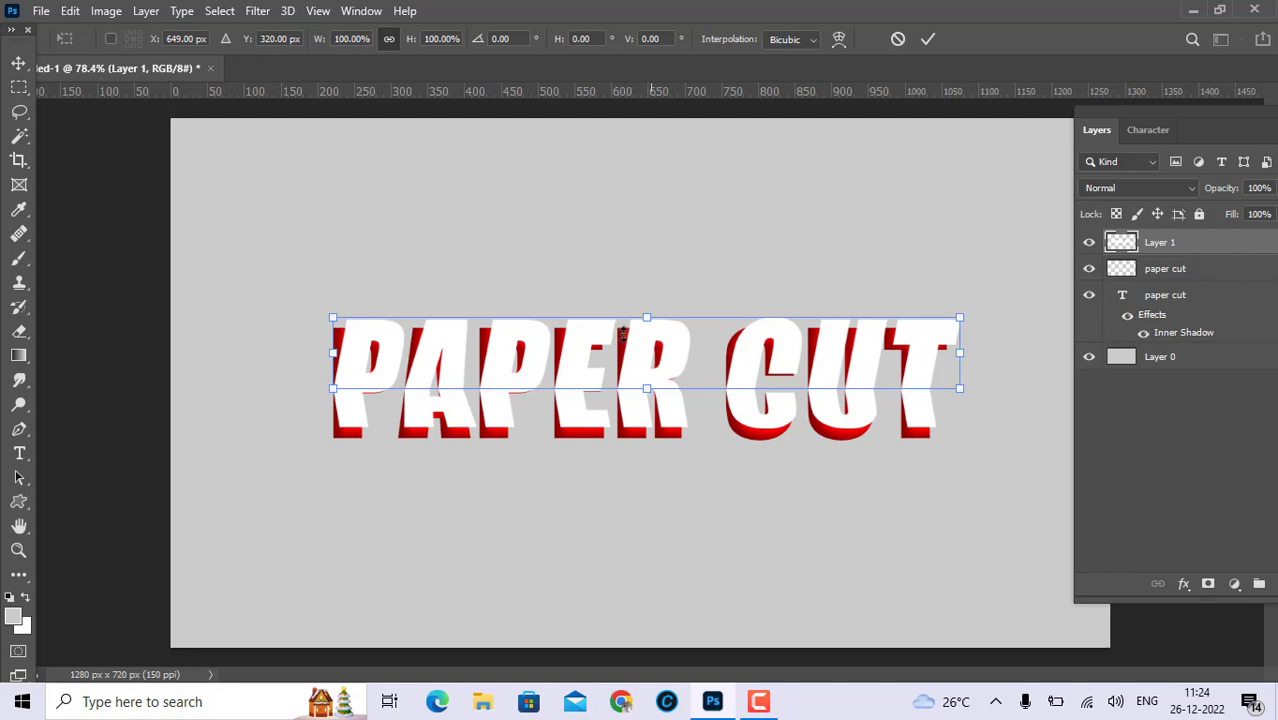
left_click_drag(647, 322, 642, 328)
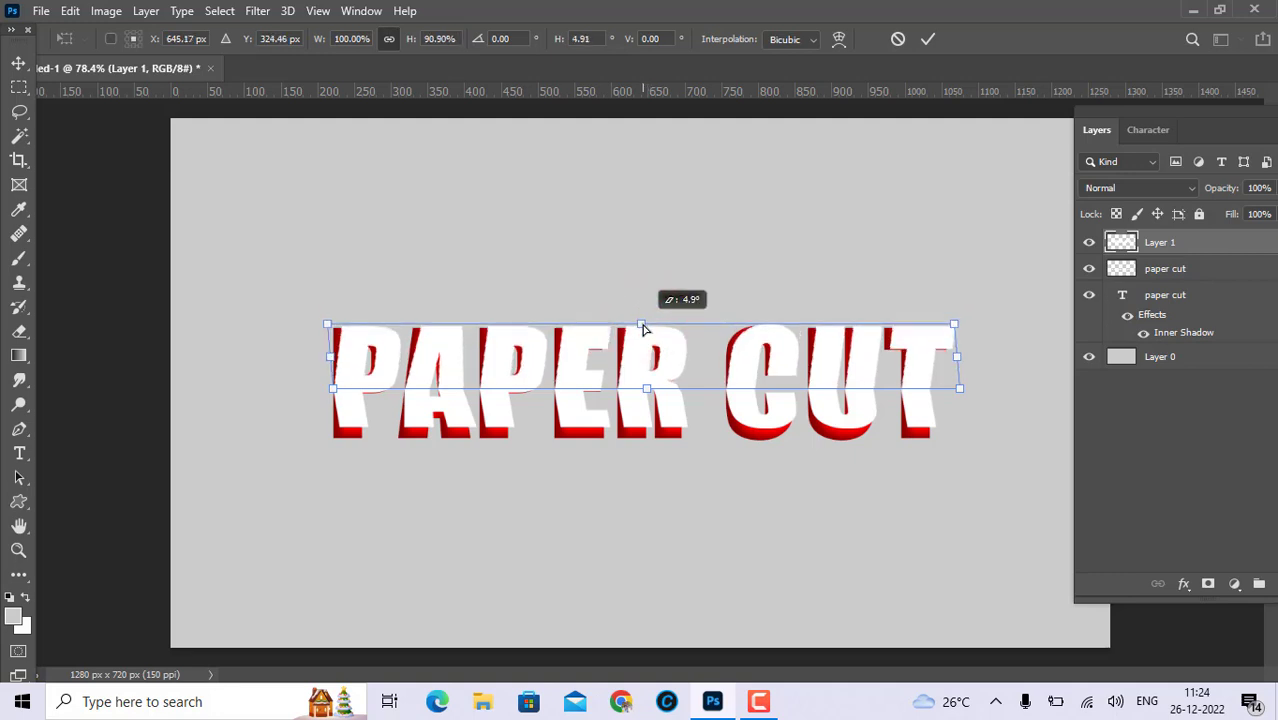
left_click(928, 40)
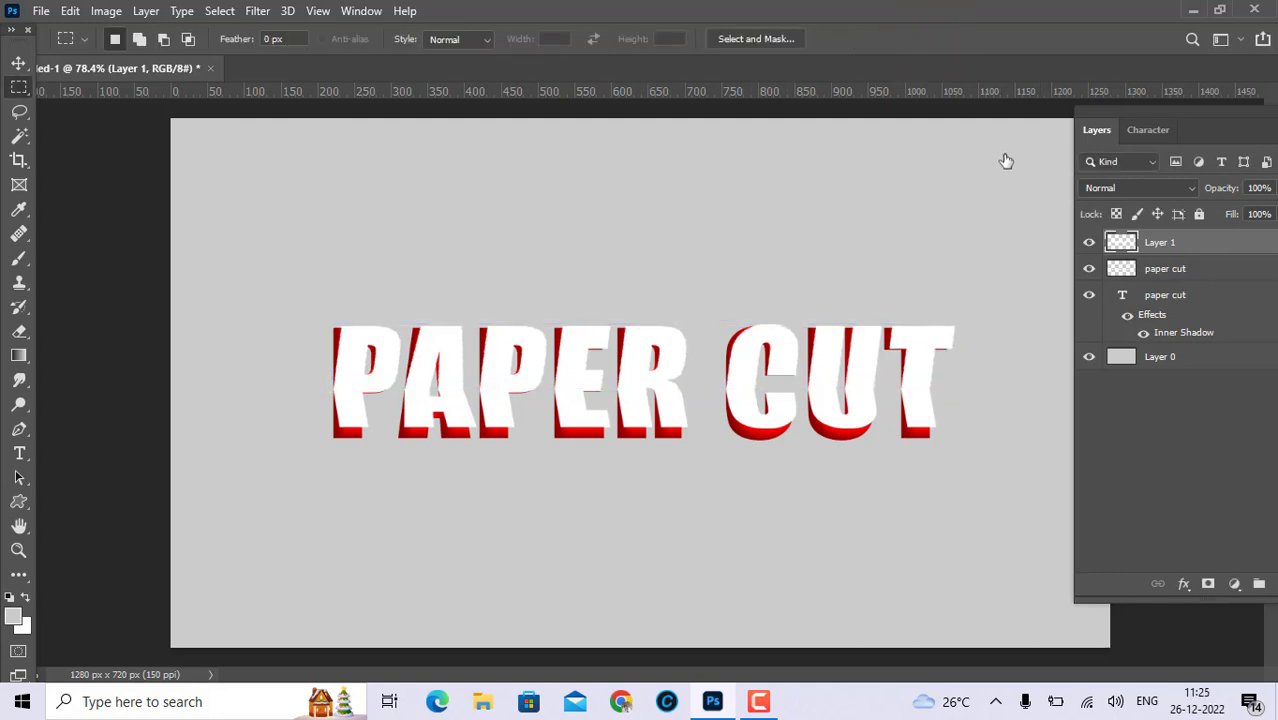
Step: Open Layer 1's Layer Style and enable a Gradient Overlay
left_click(1089, 243)
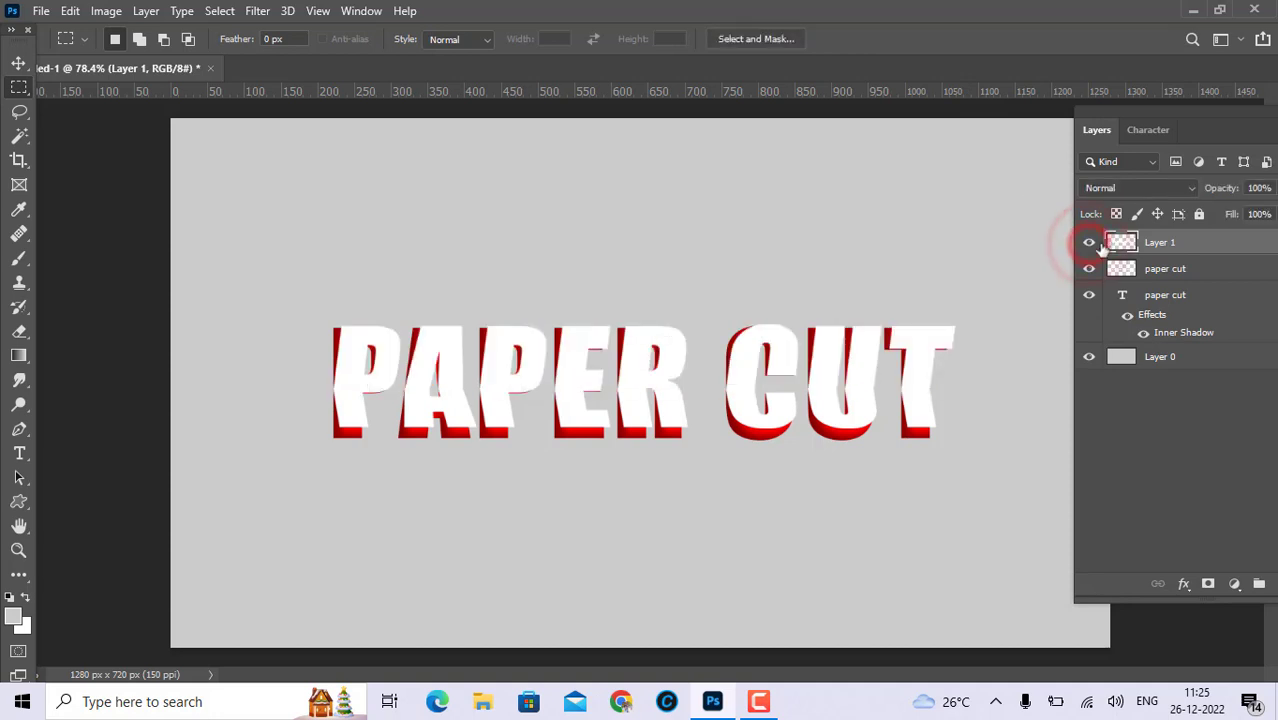
left_click(1209, 244)
double_click(1209, 244)
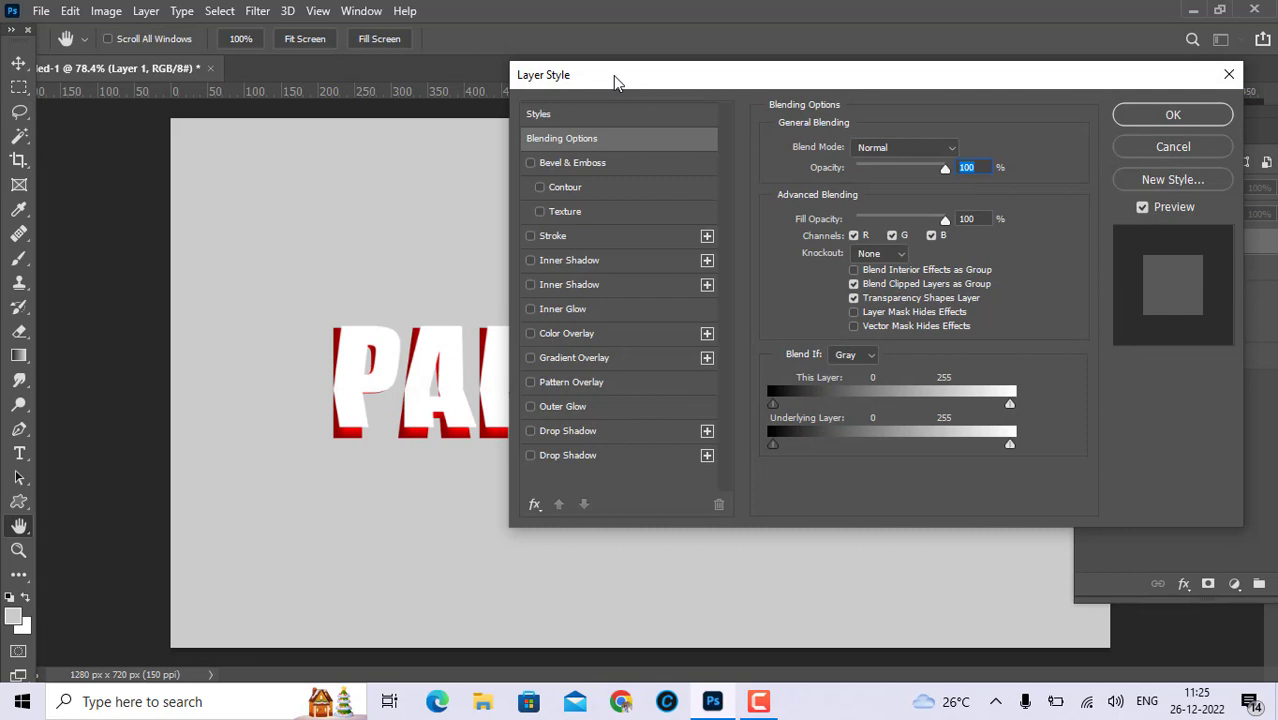
left_click_drag(613, 80, 806, 30)
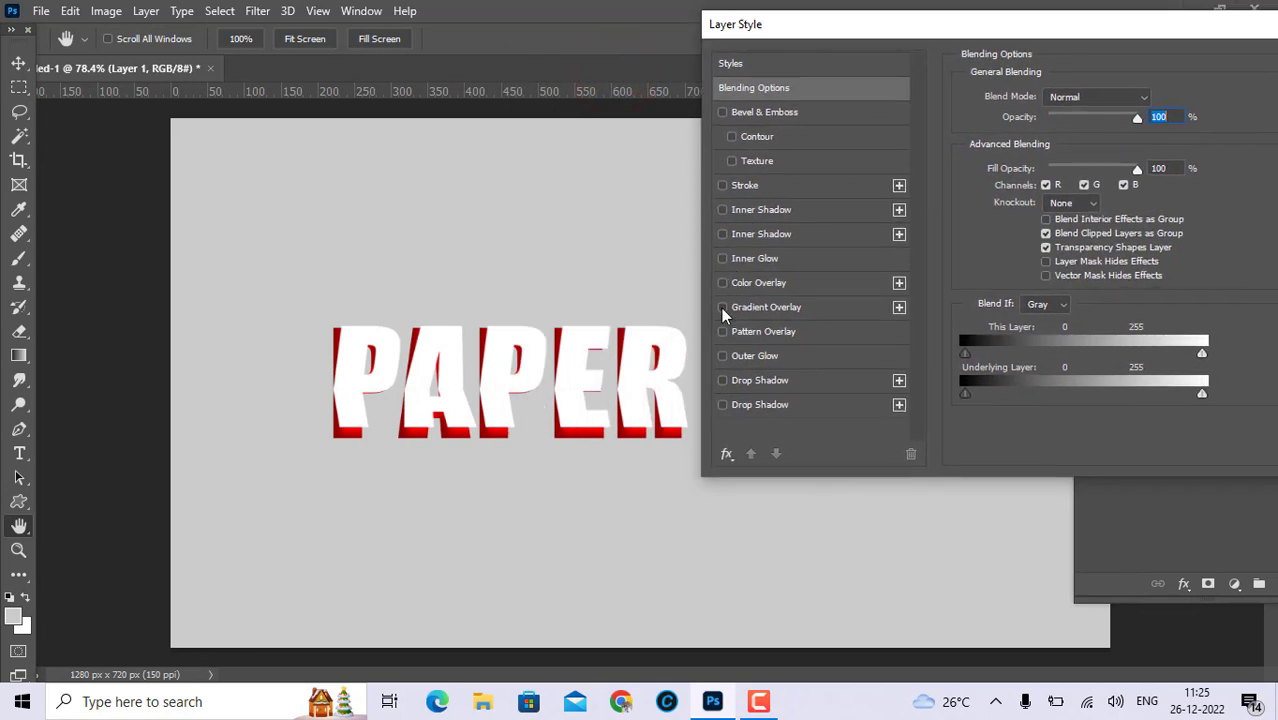
left_click(723, 308)
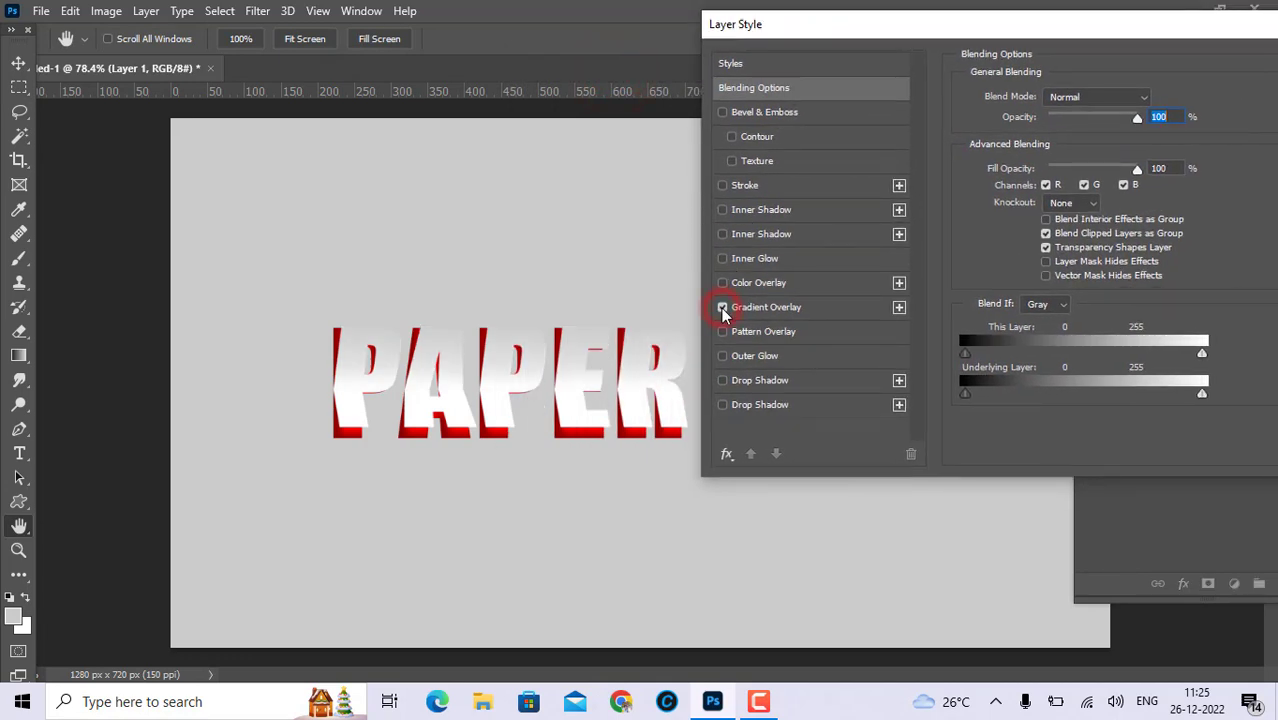
left_click(758, 310)
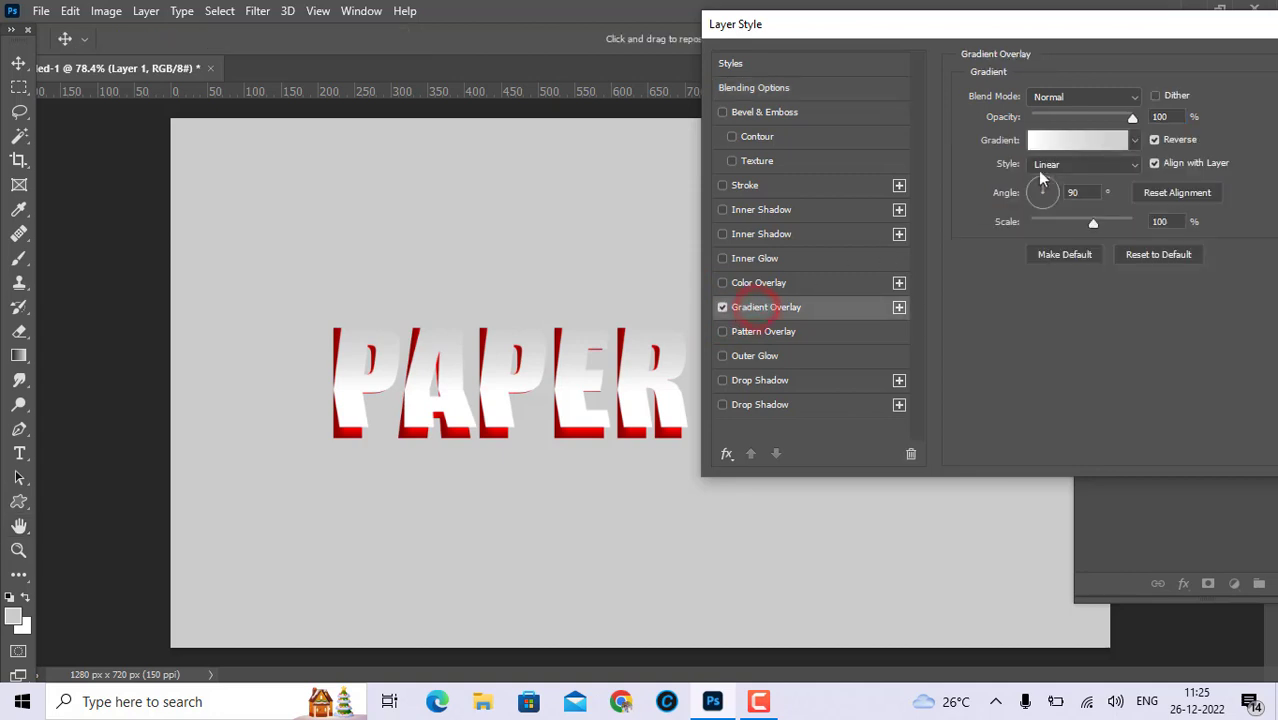
Step: Make the gradient light grey to white, with the midpoint moved to about 60%
left_click(1100, 141)
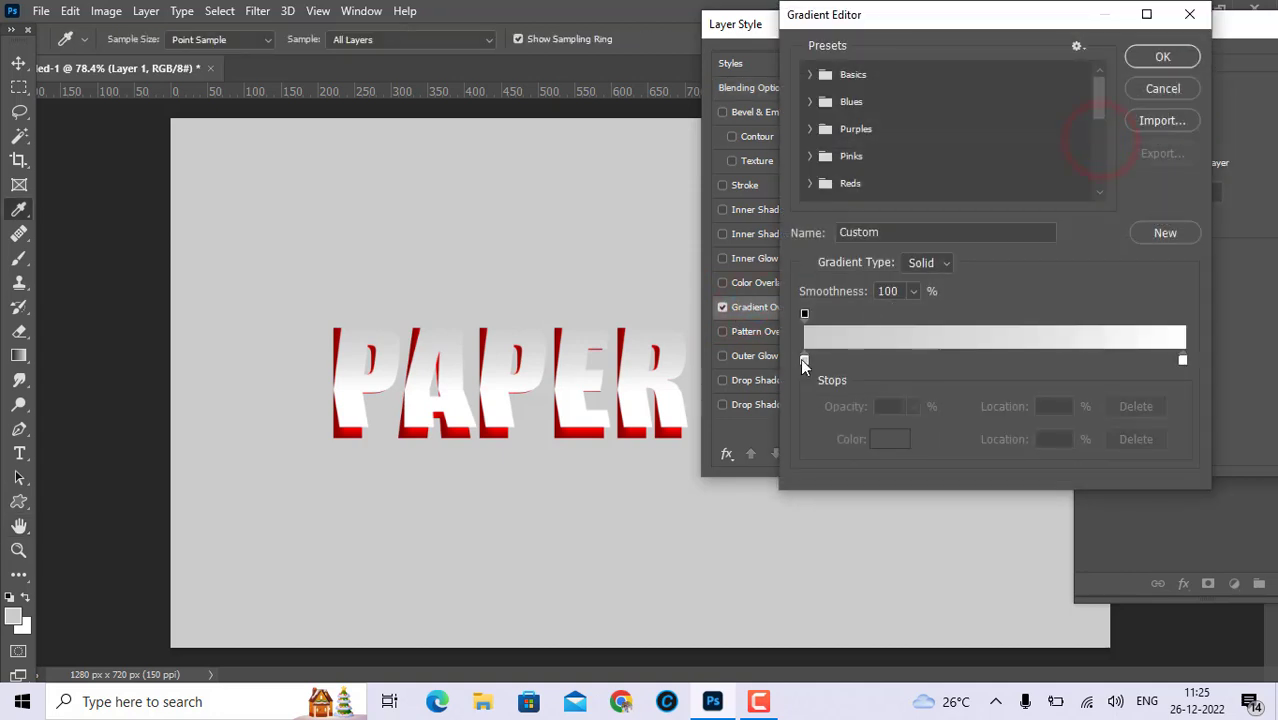
left_click(804, 358)
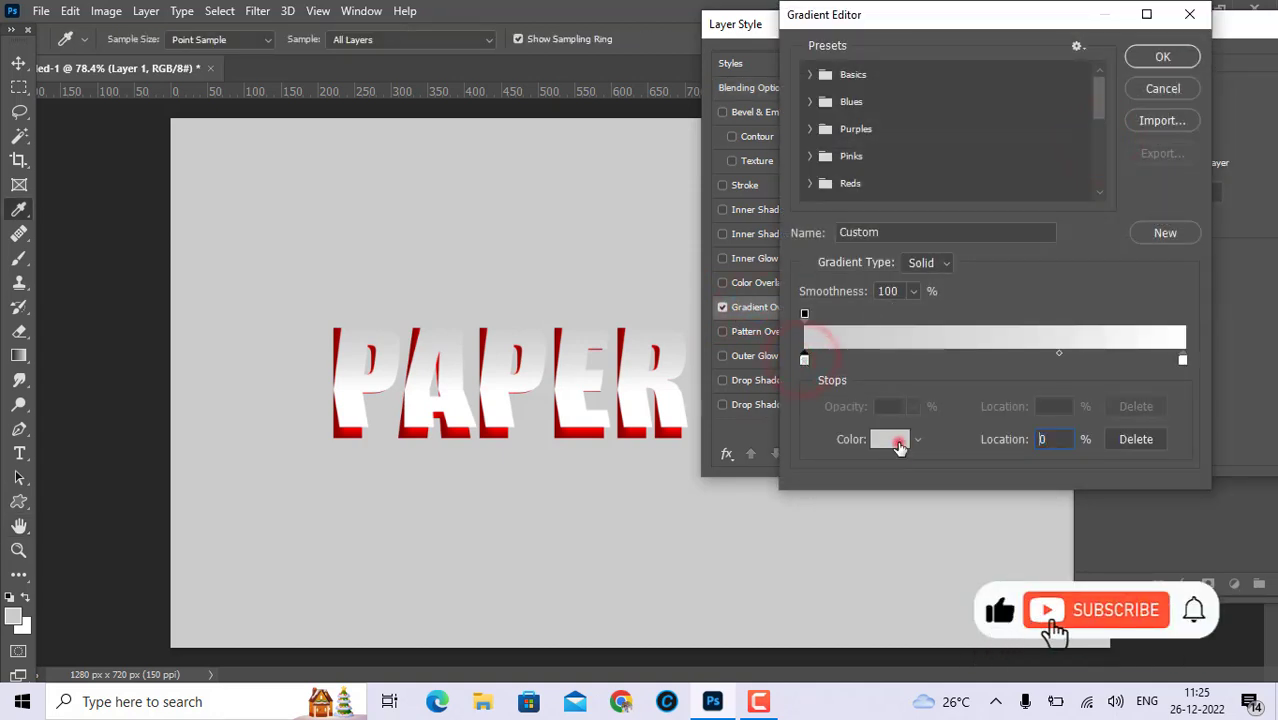
left_click(890, 439)
left_click(440, 222)
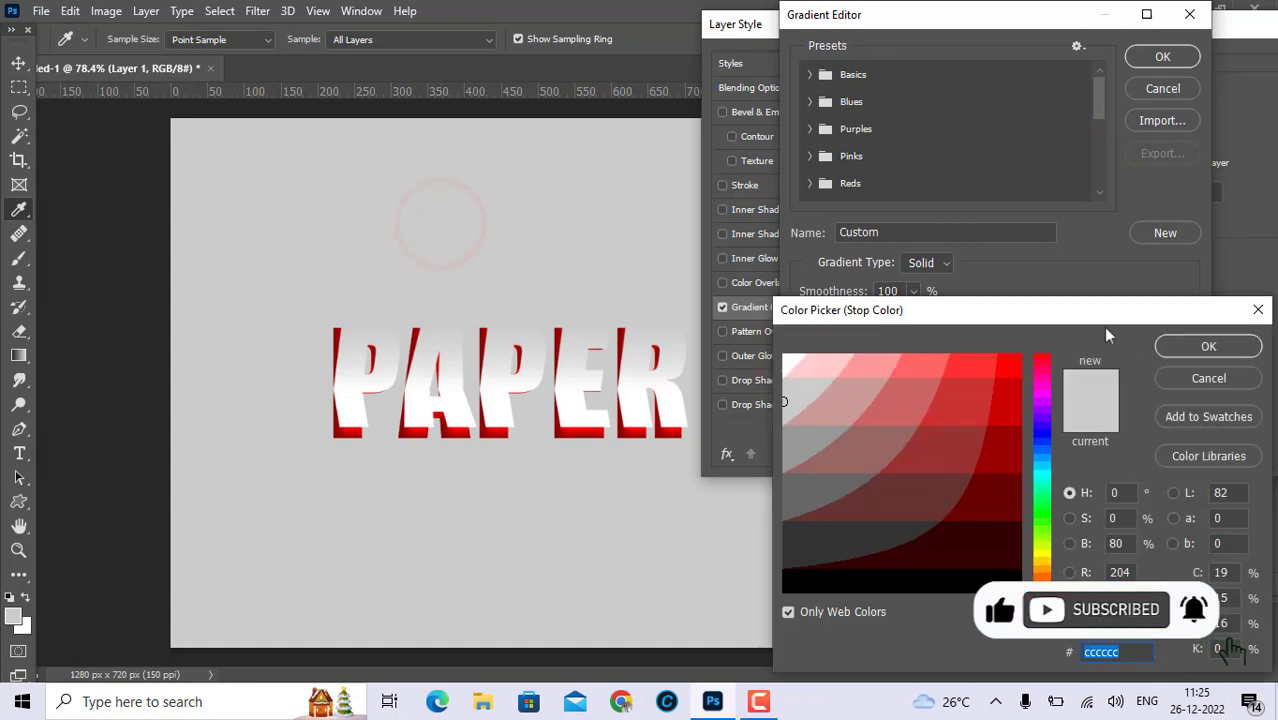
left_click(1212, 346)
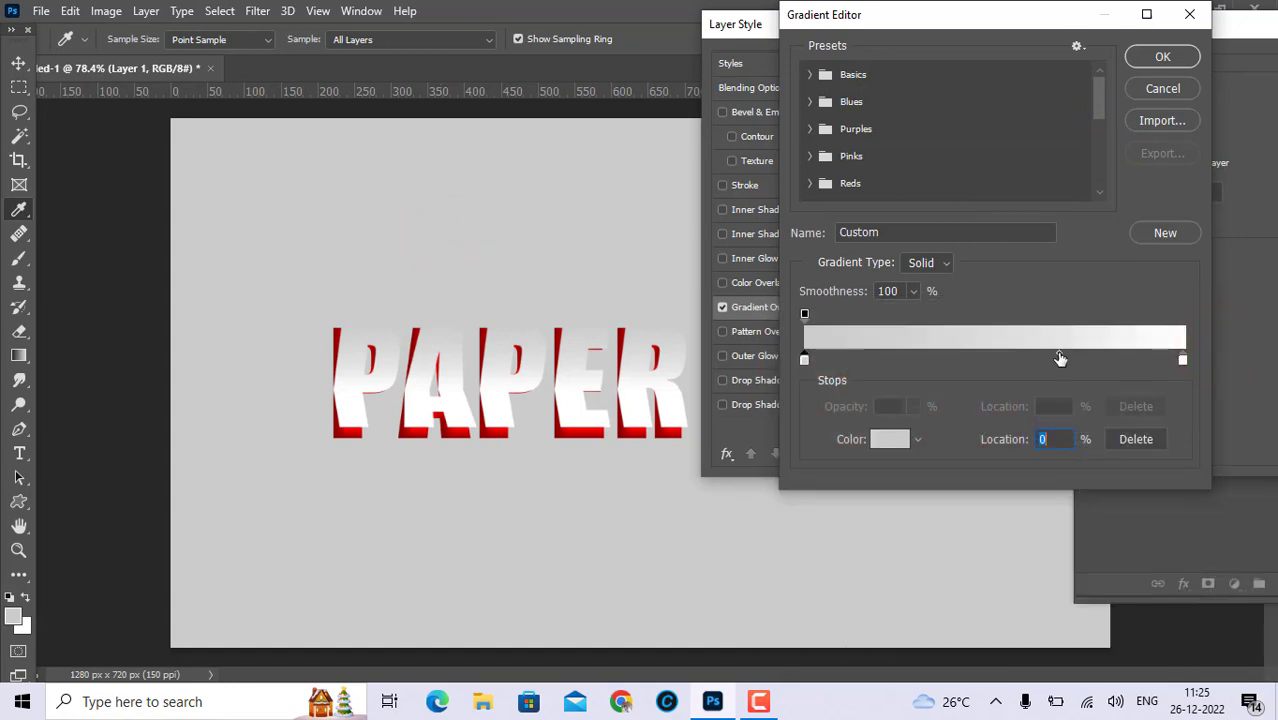
left_click_drag(1059, 355, 1021, 353)
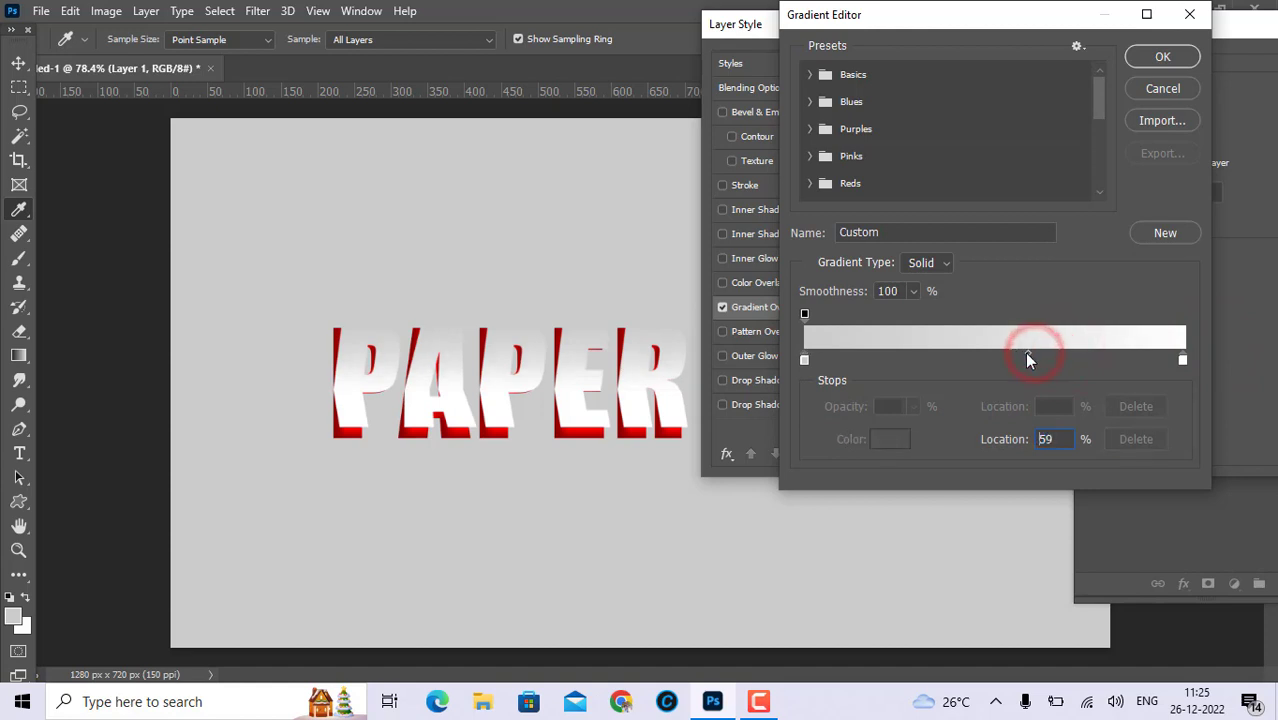
left_click(1163, 57)
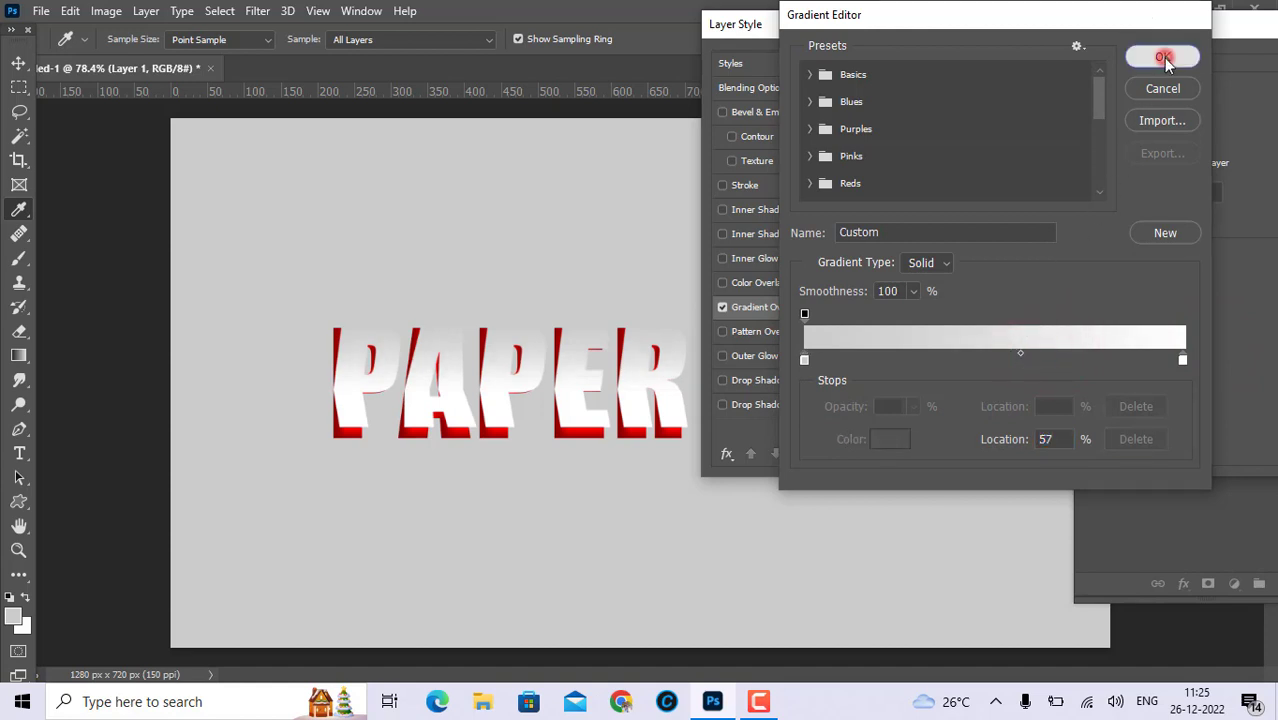
Step: Add a drop shadow: 55% opacity, -153° angle, 4 px distance, 4% spread, 0 px size
left_click(720, 405)
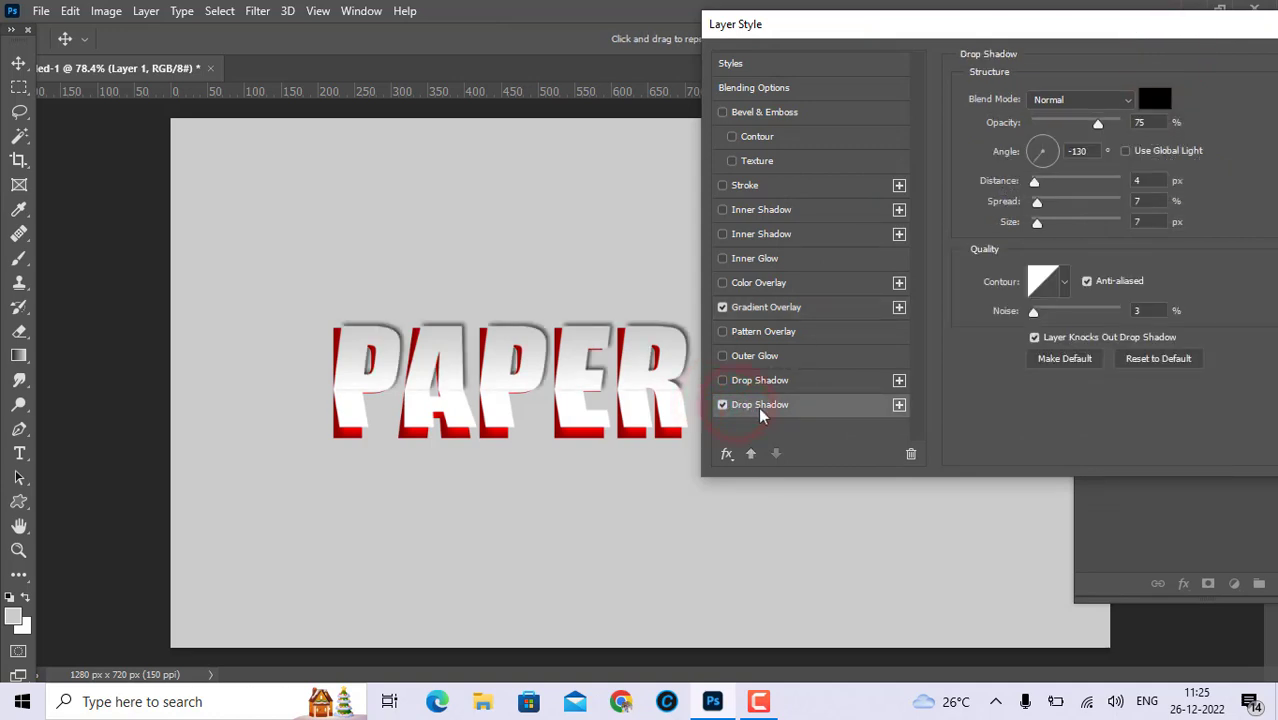
left_click(759, 407)
left_click_drag(1035, 182, 1030, 224)
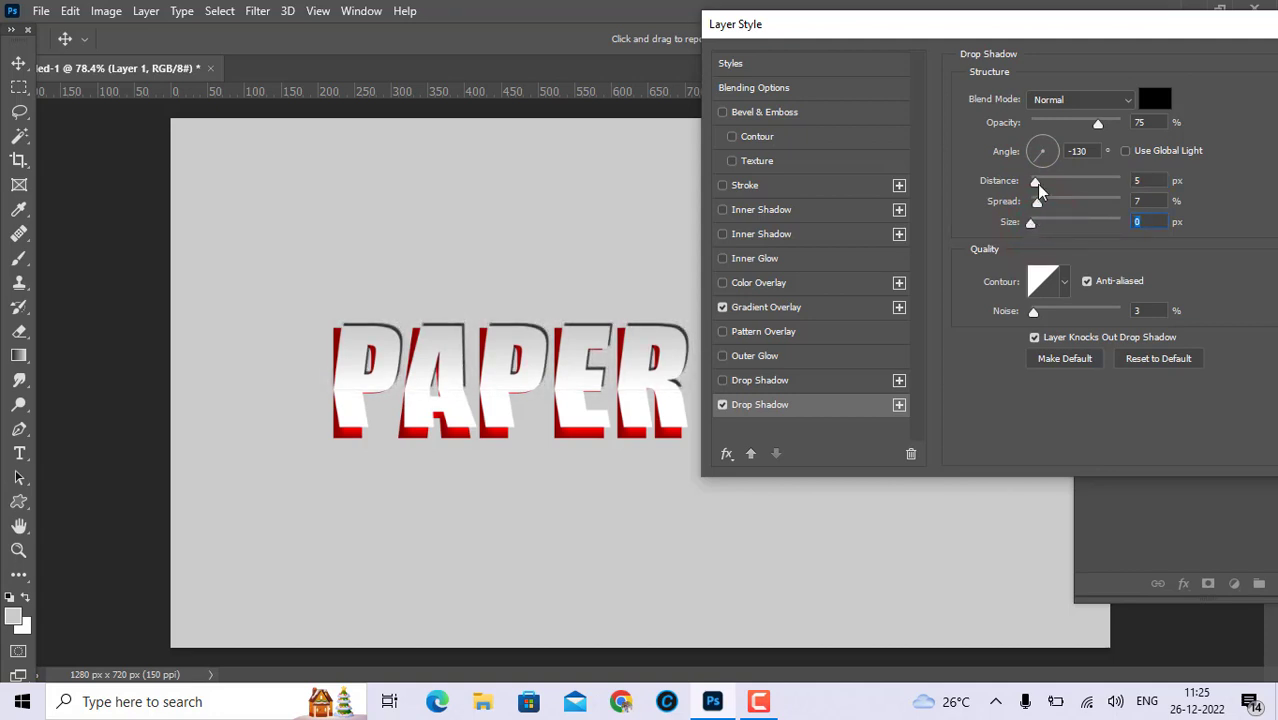
left_click(1038, 187)
left_click_drag(686, 342, 680, 342)
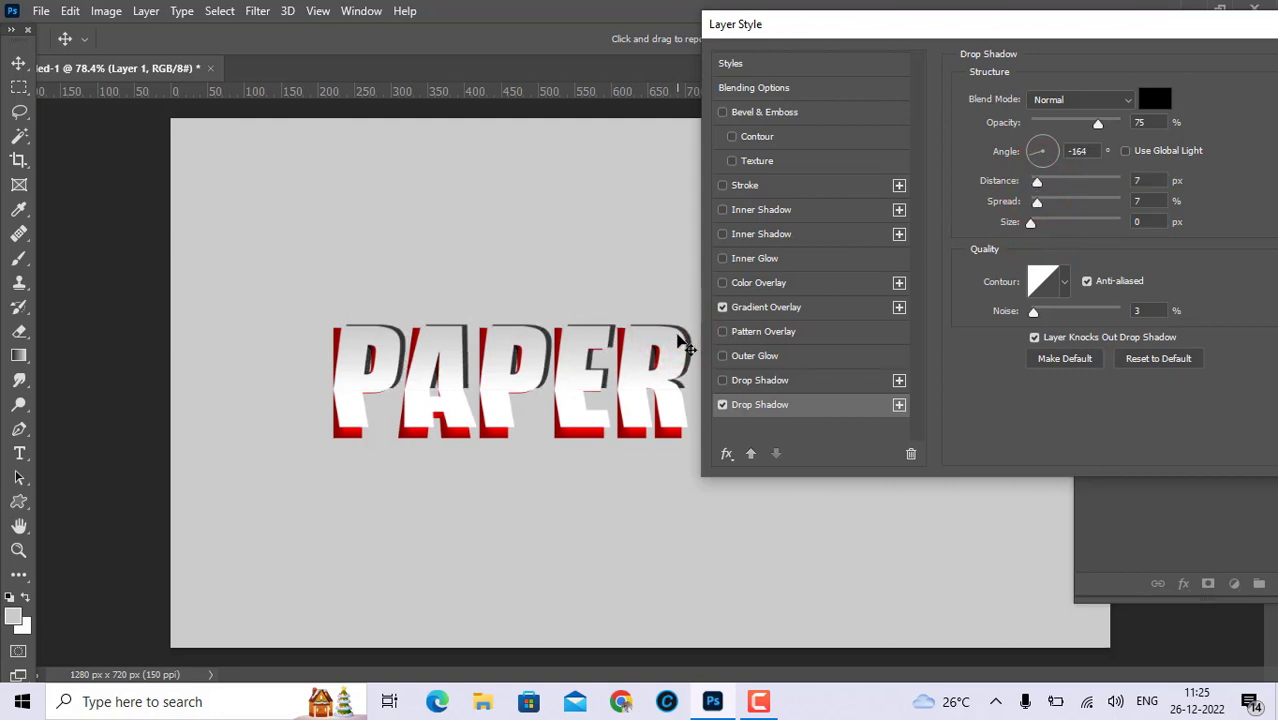
left_click_drag(679, 342, 678, 343)
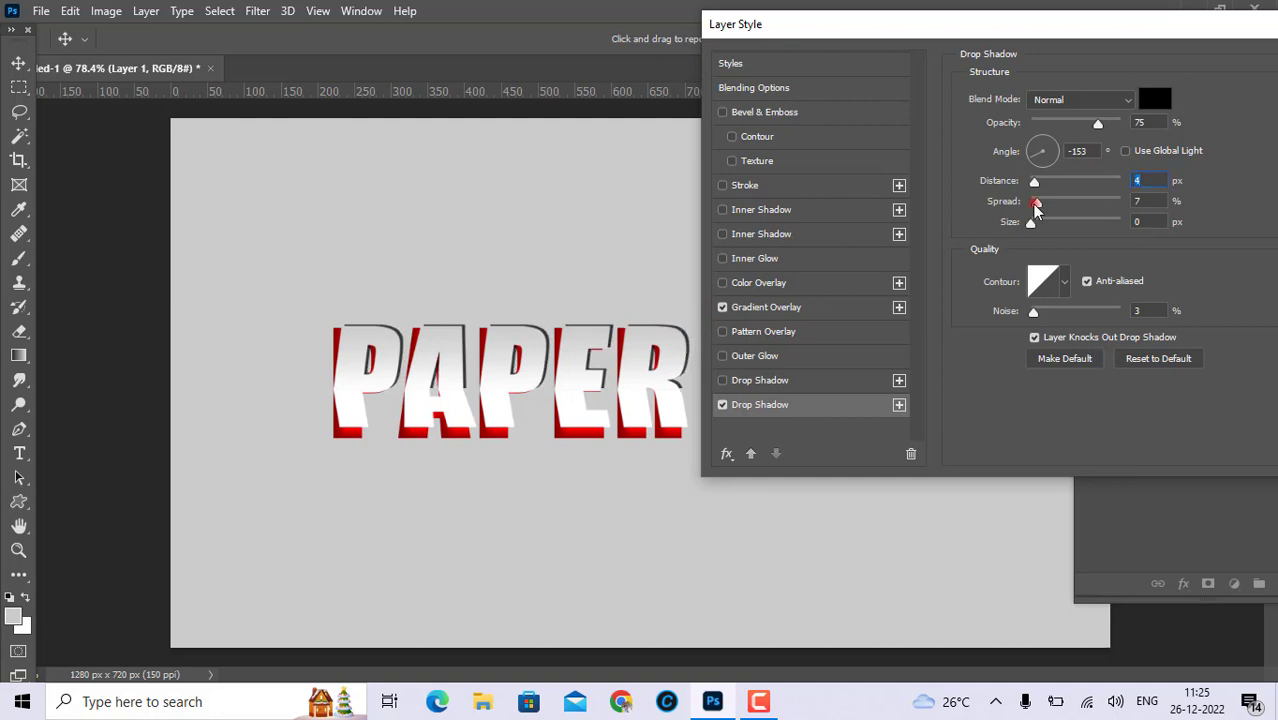
left_click_drag(1035, 203, 1033, 203)
left_click(1033, 201)
left_click_drag(1097, 125, 1079, 127)
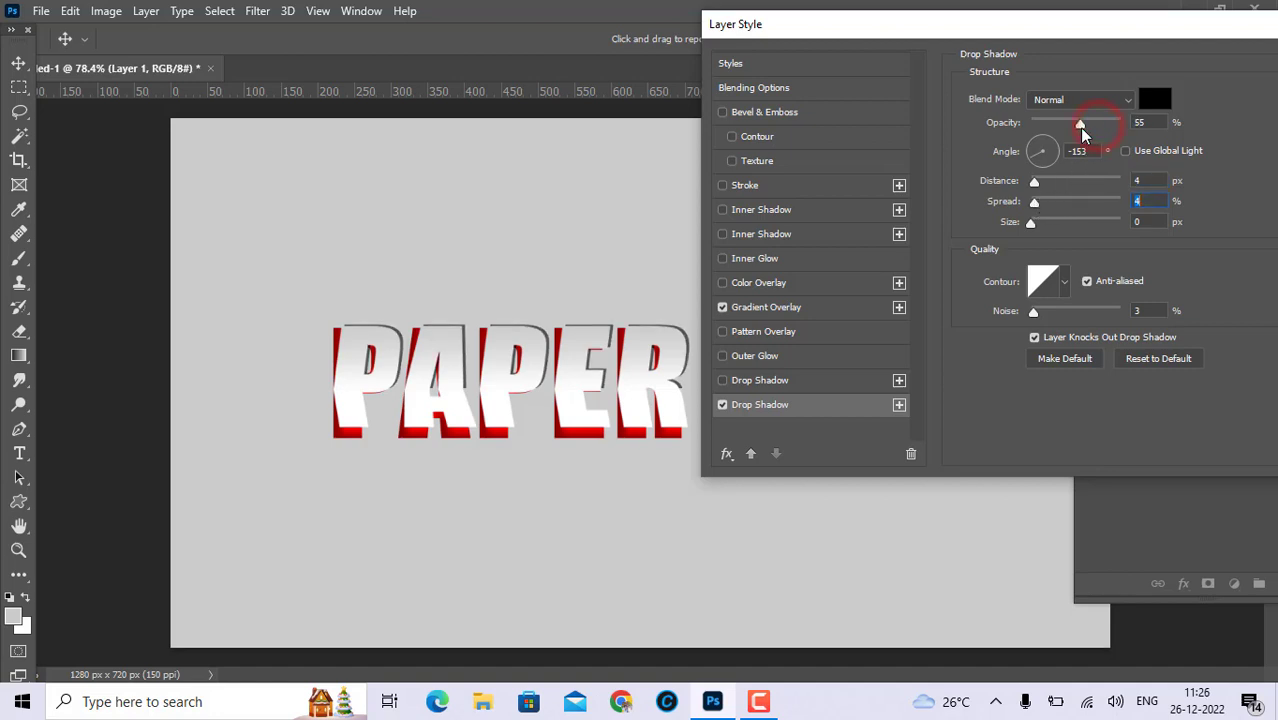
left_click_drag(1100, 42, 976, 46)
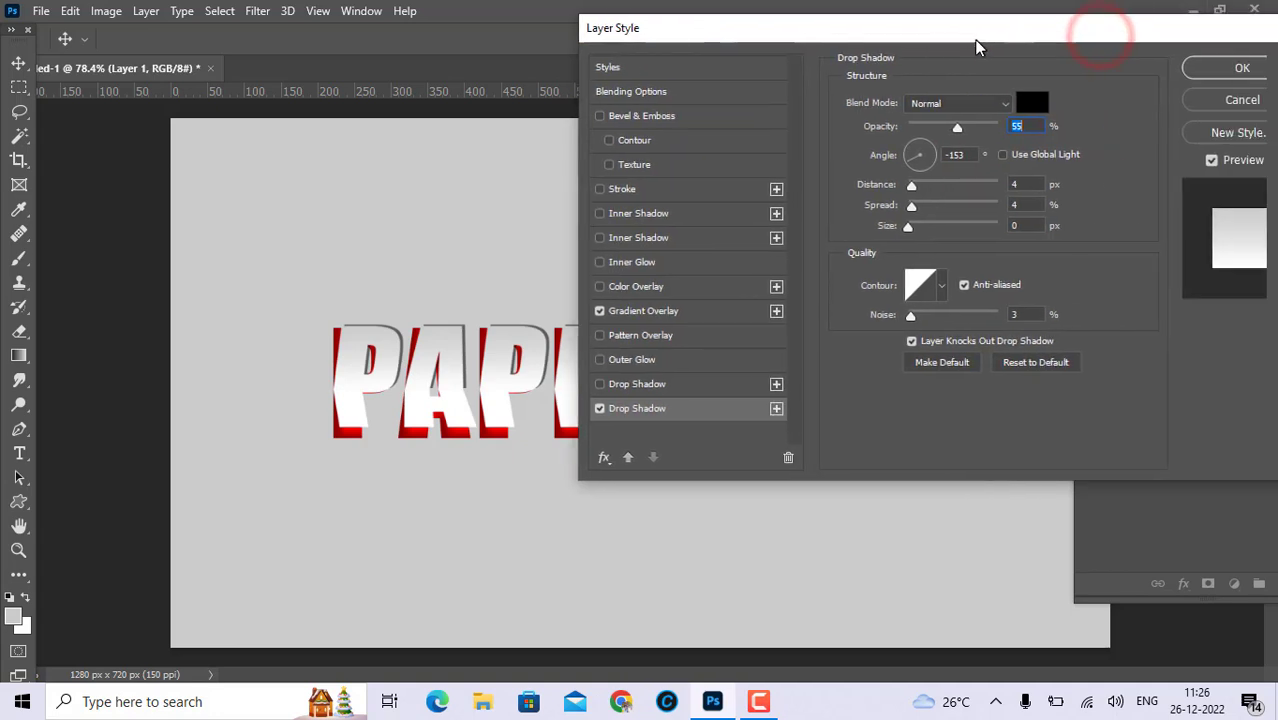
left_click(1240, 70)
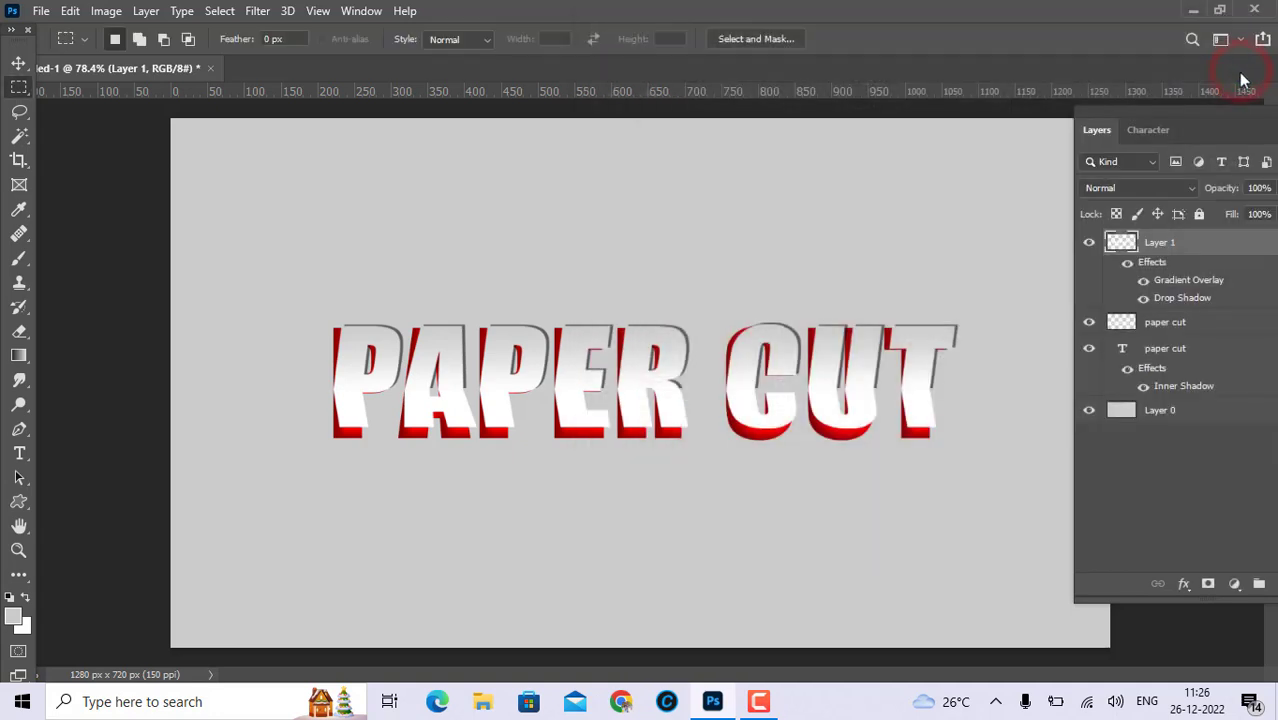
Step: Copy Layer 1's gradient and shadow style onto the paper cut layer
left_click_drag(1218, 112, 1137, 112)
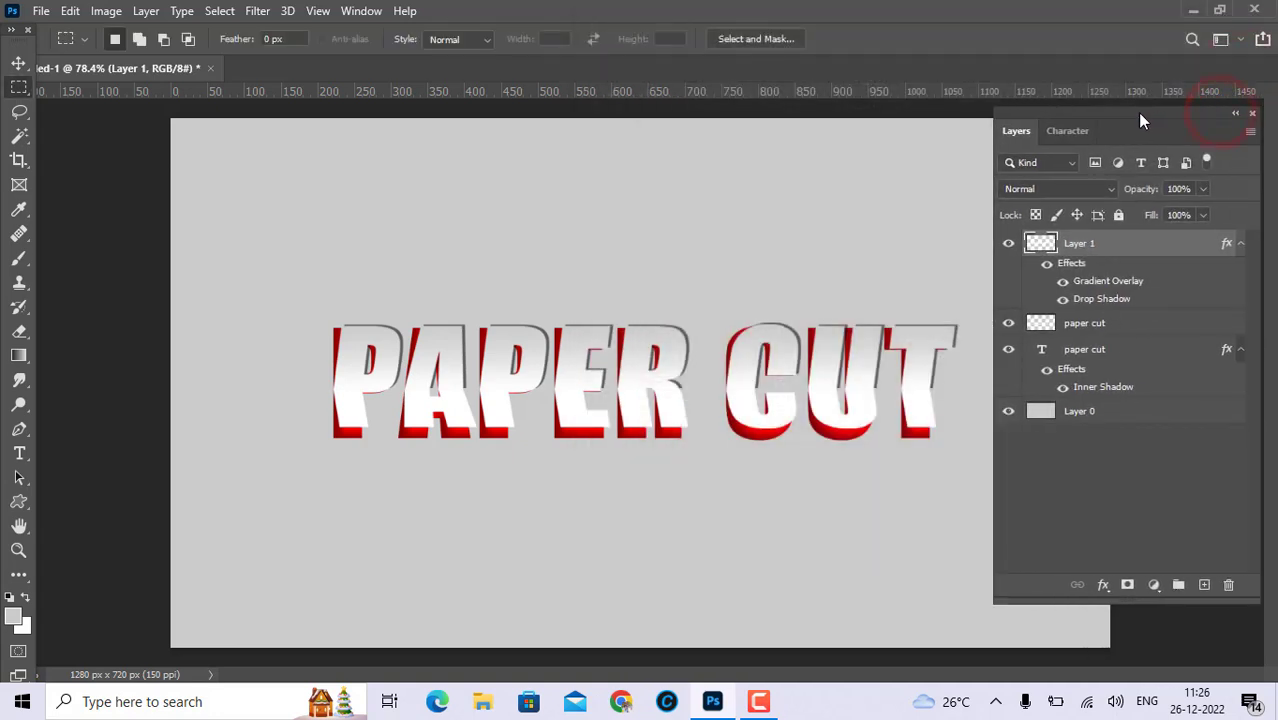
right_click(1228, 244)
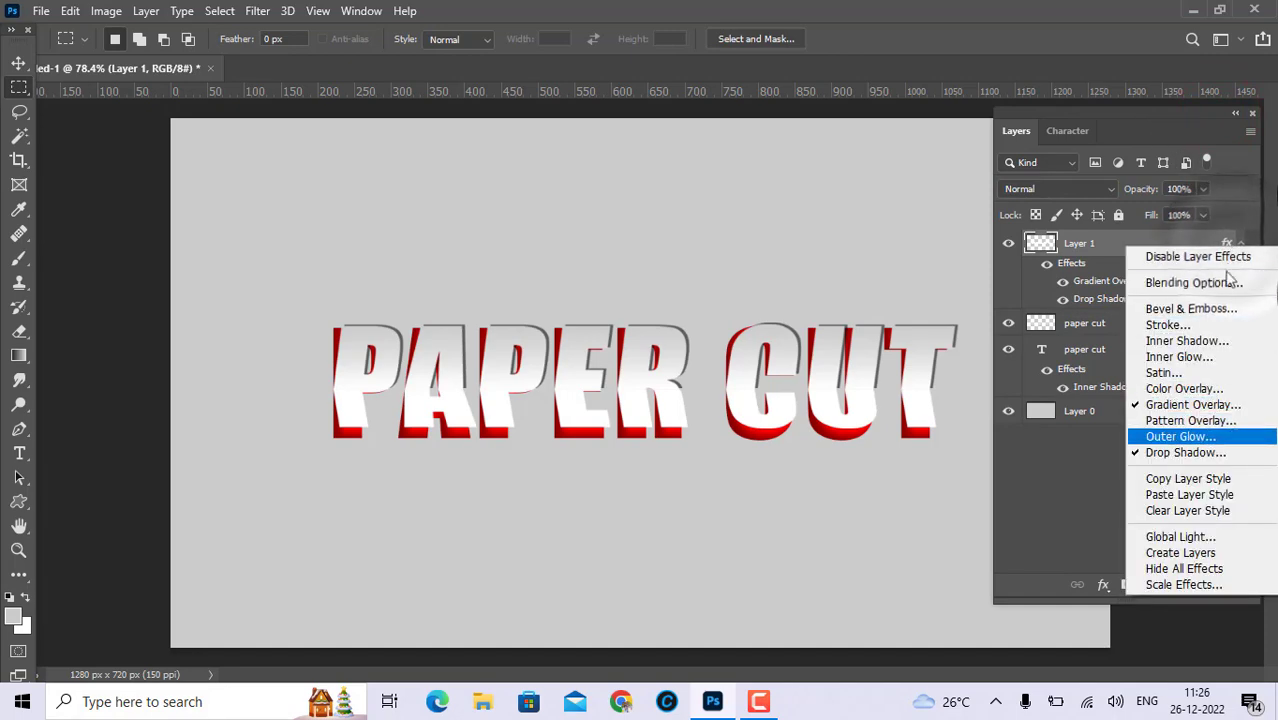
left_click(1184, 482)
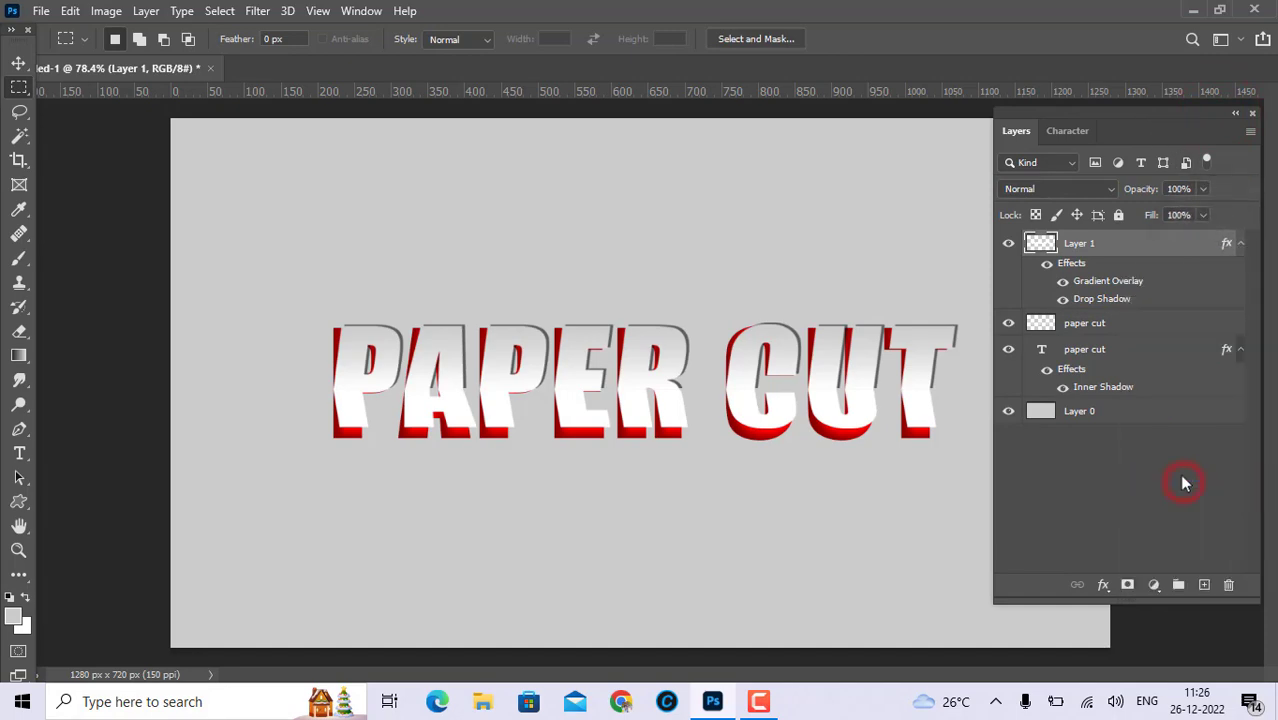
left_click(1130, 323)
right_click(1128, 323)
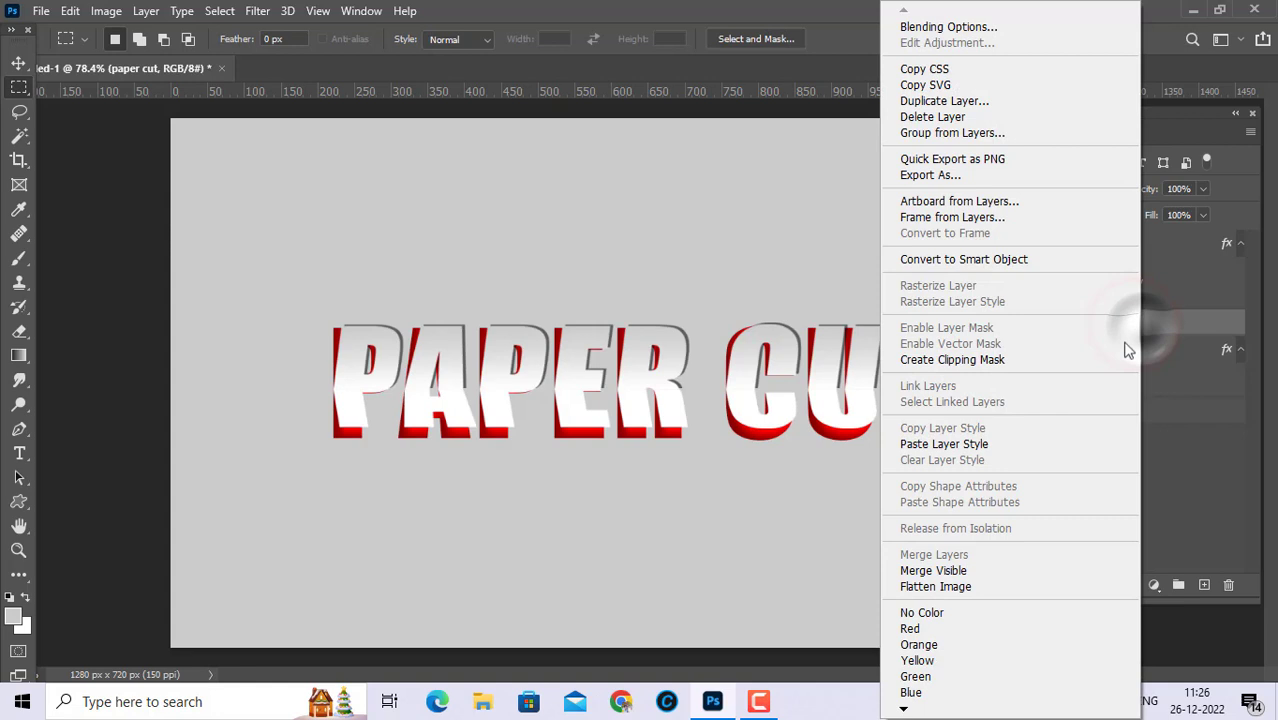
left_click(982, 446)
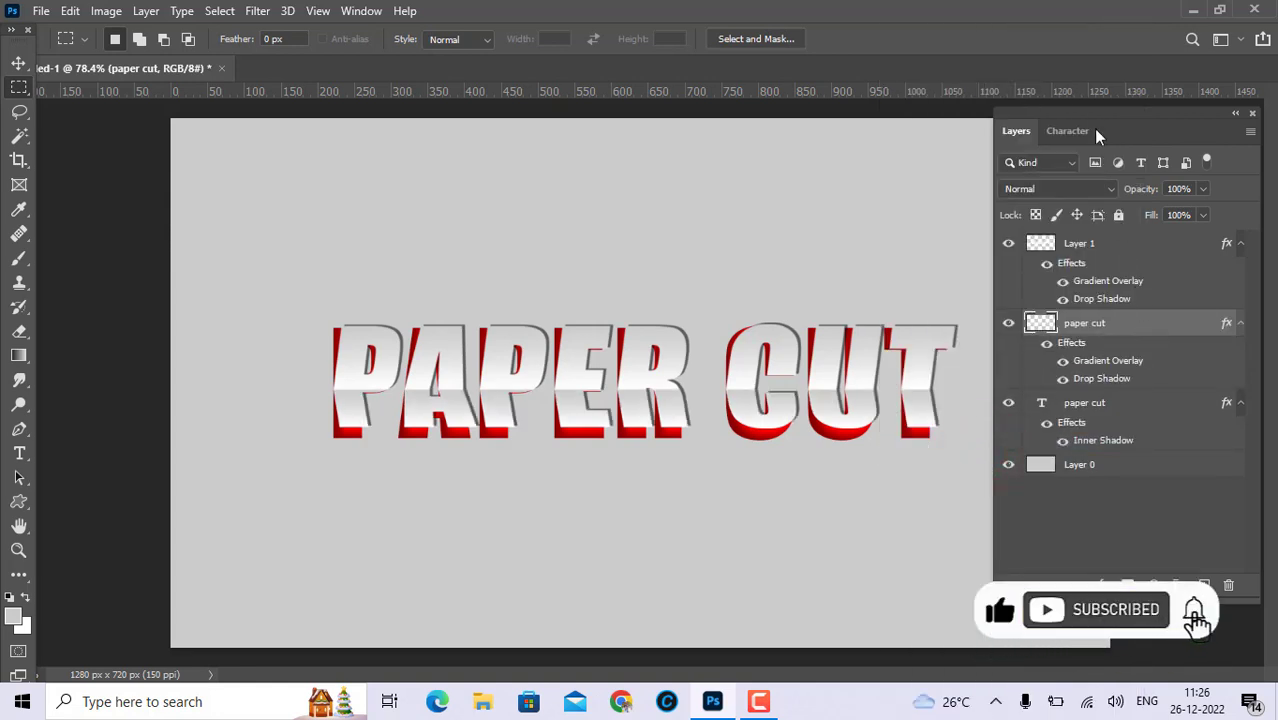
left_click_drag(1096, 134, 1131, 122)
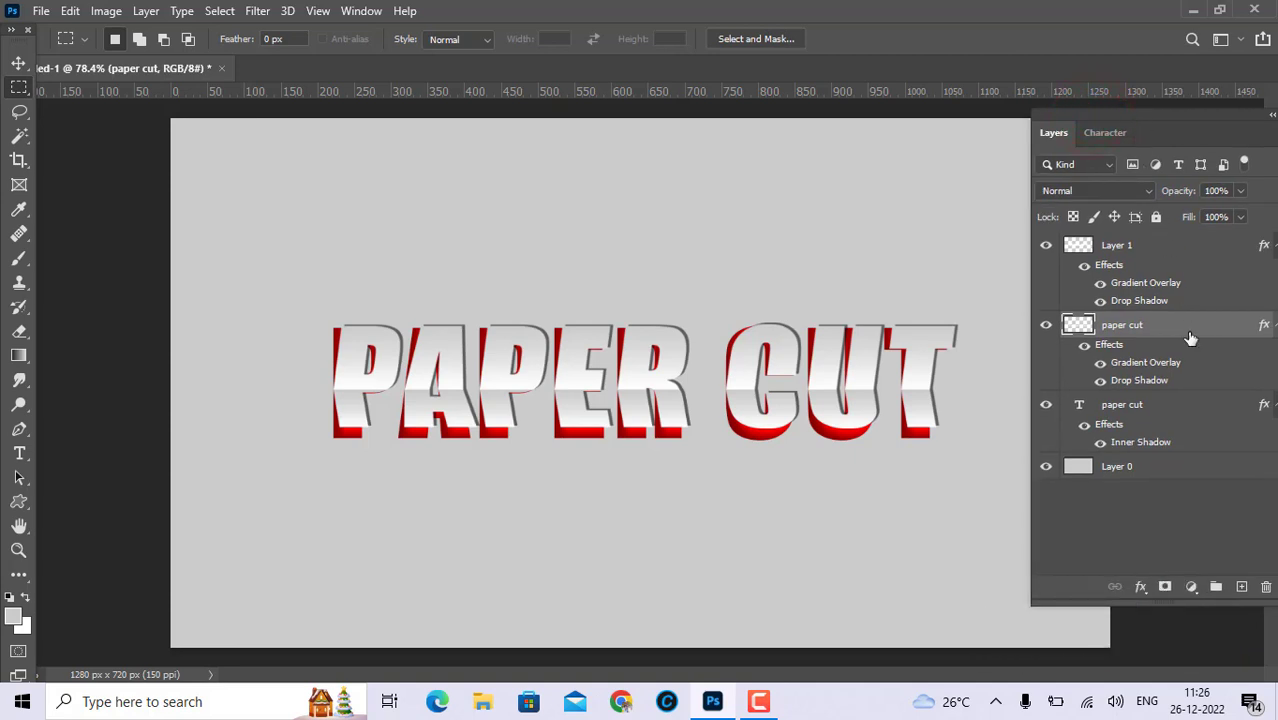
Step: Group Layer 1 and both paper cut layers into Group 1
left_click(1113, 247)
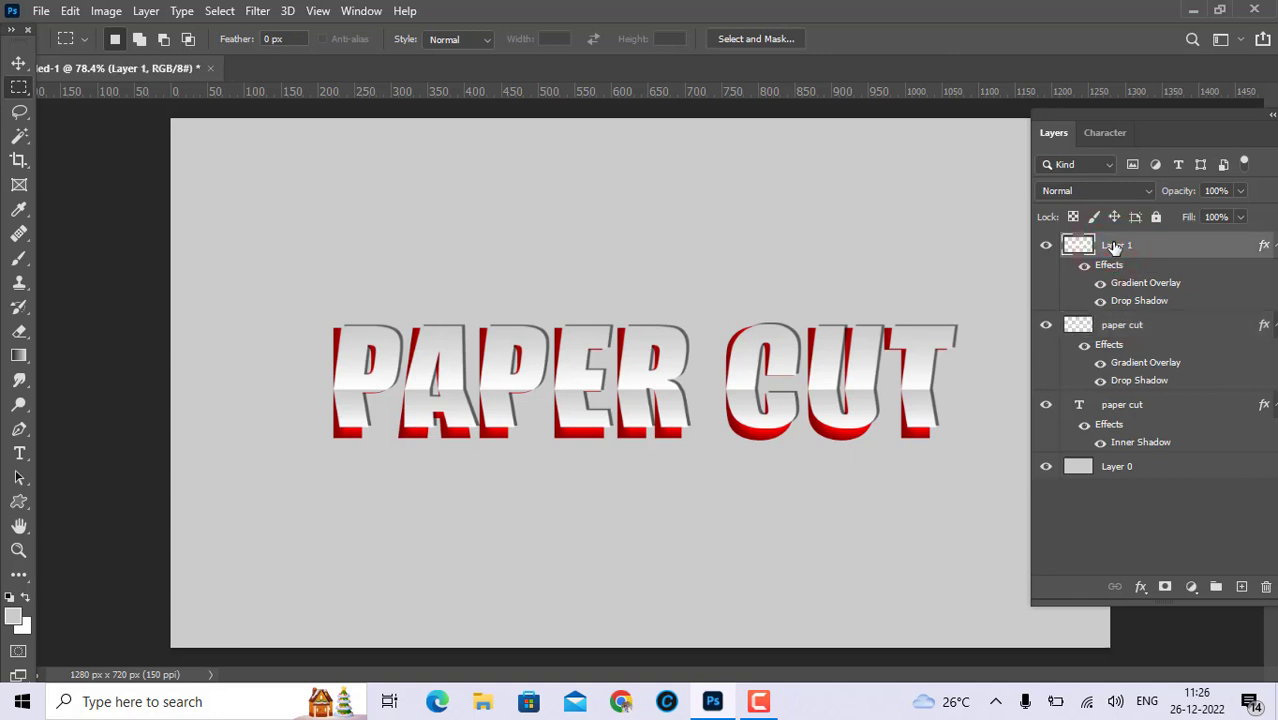
left_click(1138, 406, "shift")
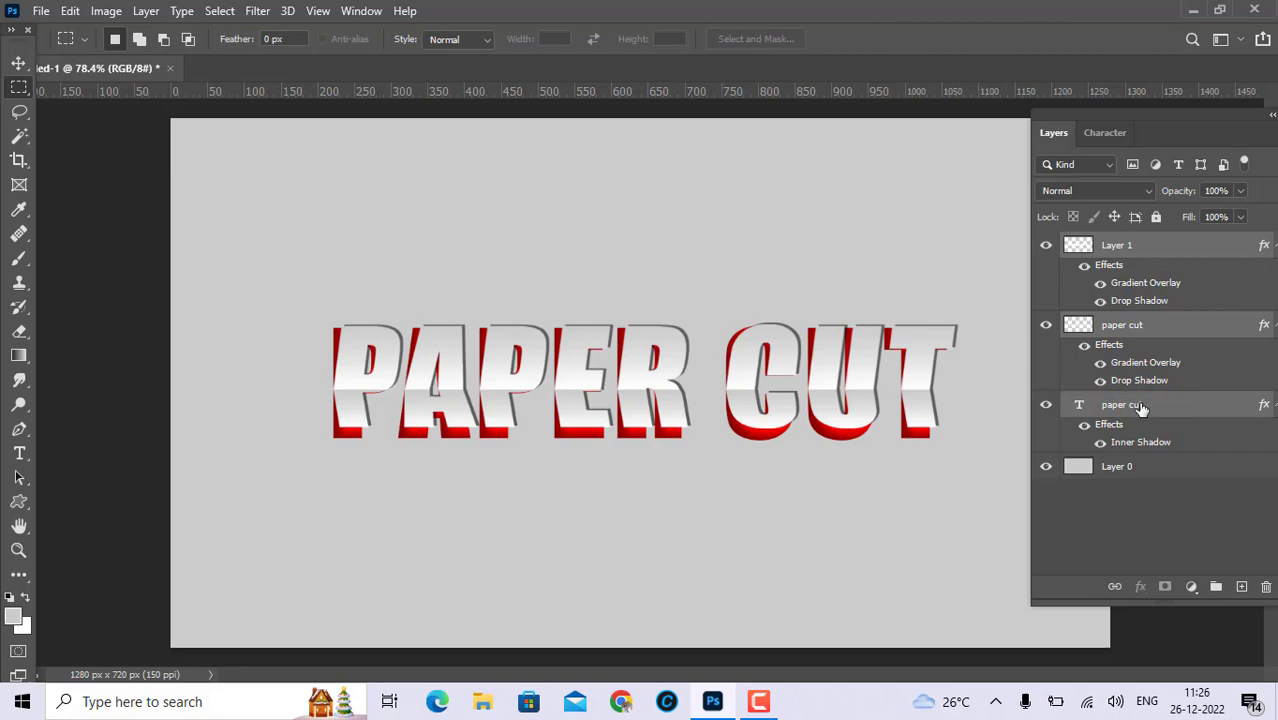
key("ctrl+g")
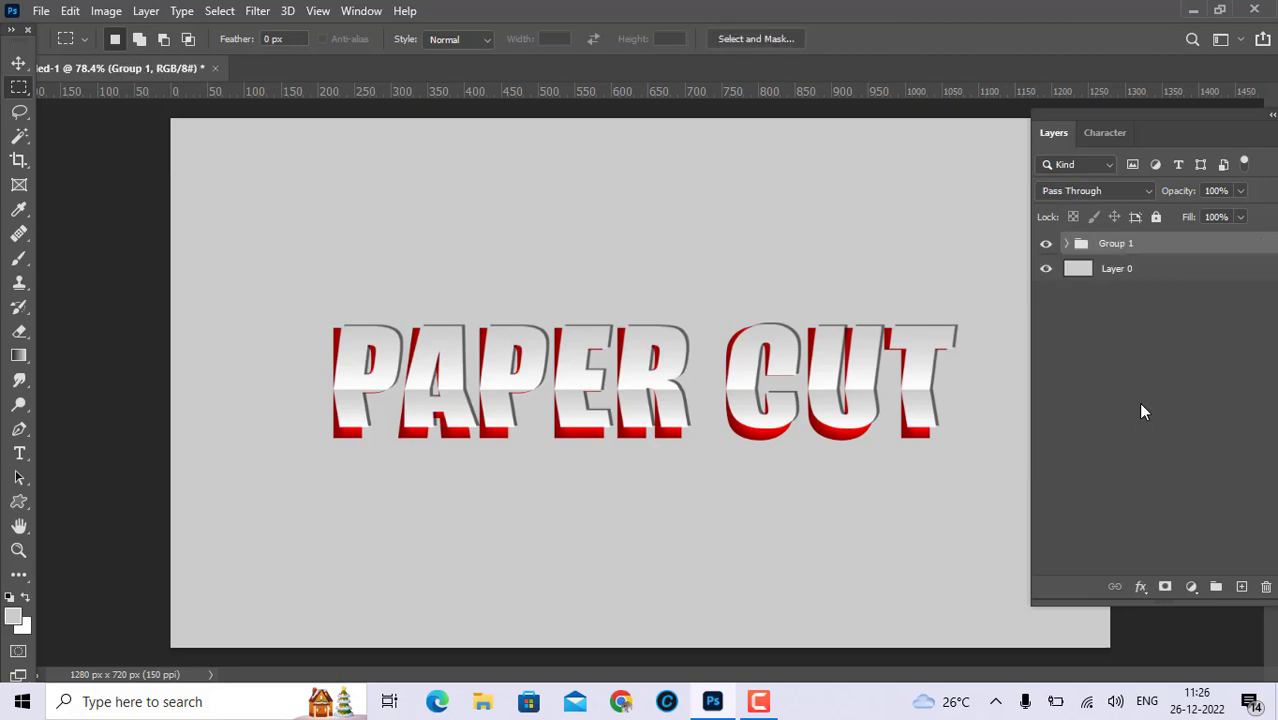